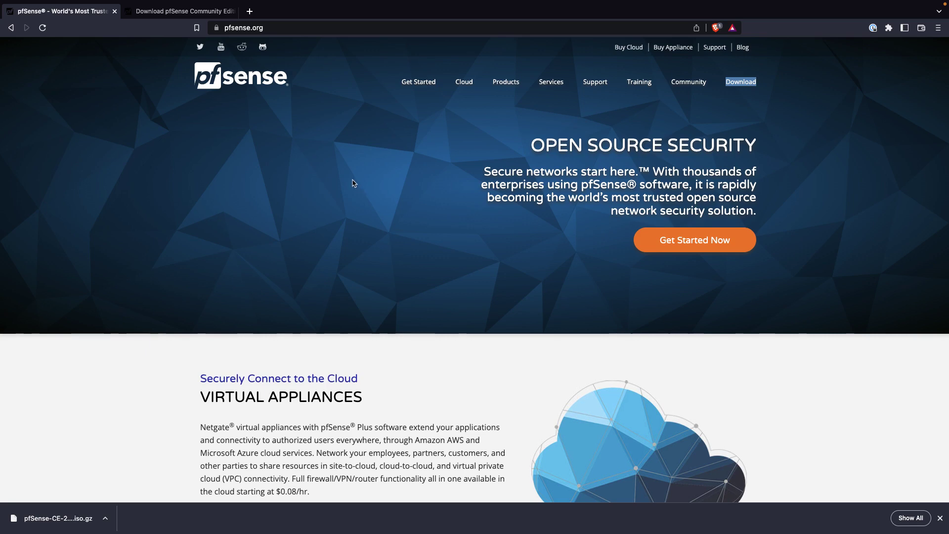
- Download the pfSense 2.7.0 DVD Image (ISO) Installer for AMD64 (64-bit) from the Austin, TX USA mirror
{"action": "left_click", "coordinate": [172, 13]}
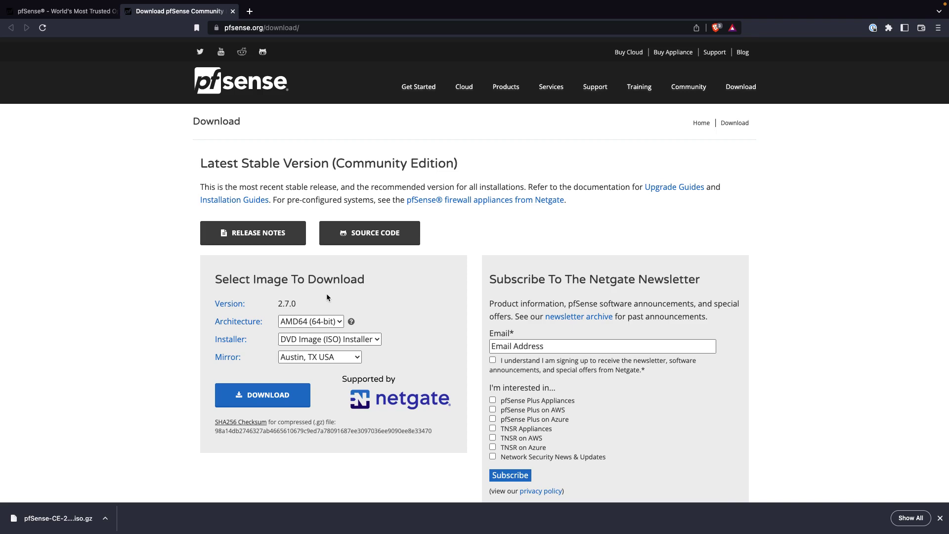
{"action": "left_click", "coordinate": [247, 400]}
- Switch to the terminal, change to the Downloads folder and list its files in long format
{"action": "key", "text": "ctrl+Right"}
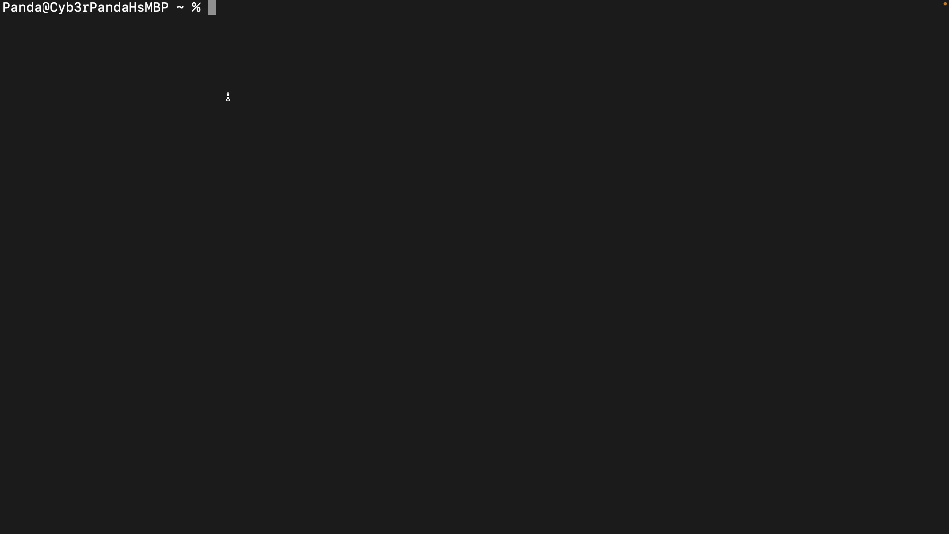
{"action": "type", "text": "cd Down"}
{"action": "key", "text": "Tab"}
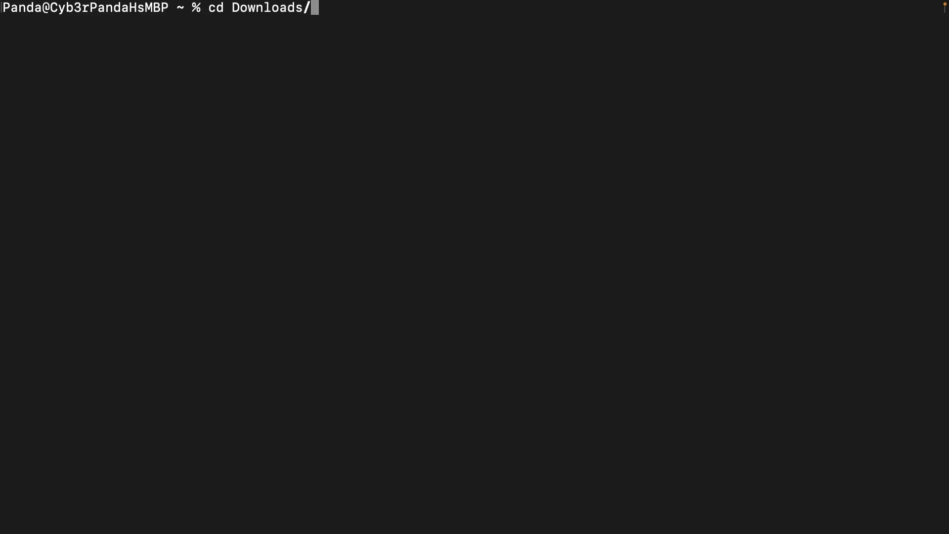
{"action": "key", "text": "Return"}
{"action": "type", "text": "ls -l"}
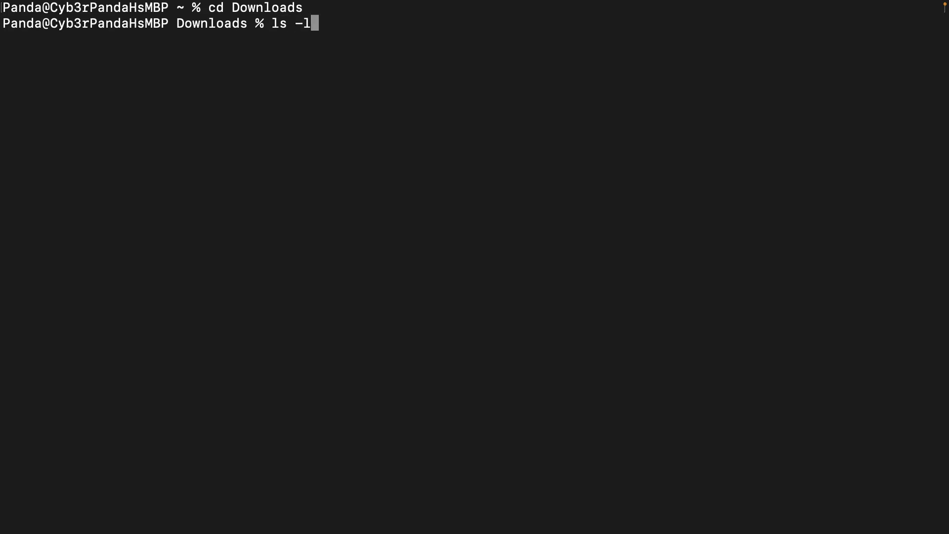
{"action": "key", "text": "Return"}
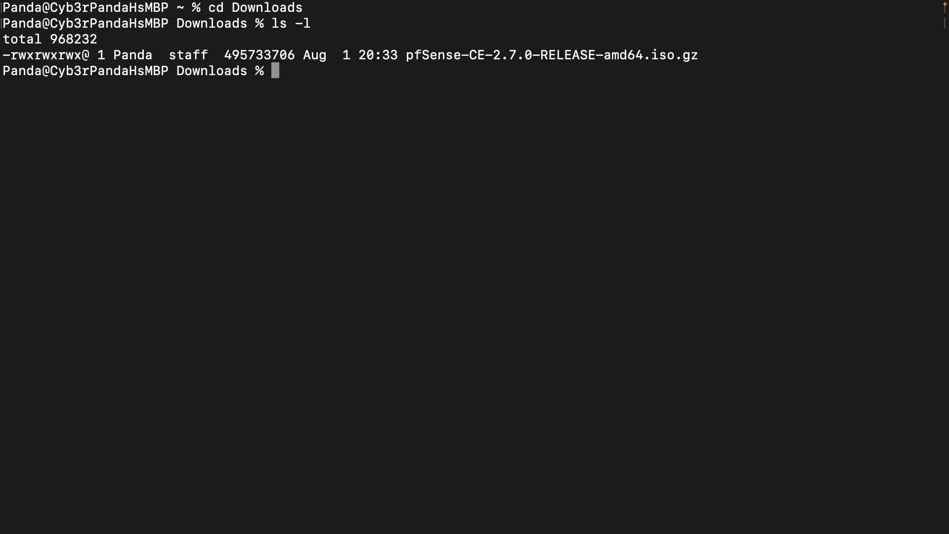
- Decompress pfSense-CE-2.7.0-RELEASE-amd64.iso.gz with gunzip and list the folder again to check the extracted ISO
{"action": "type", "text": "gunzip"}
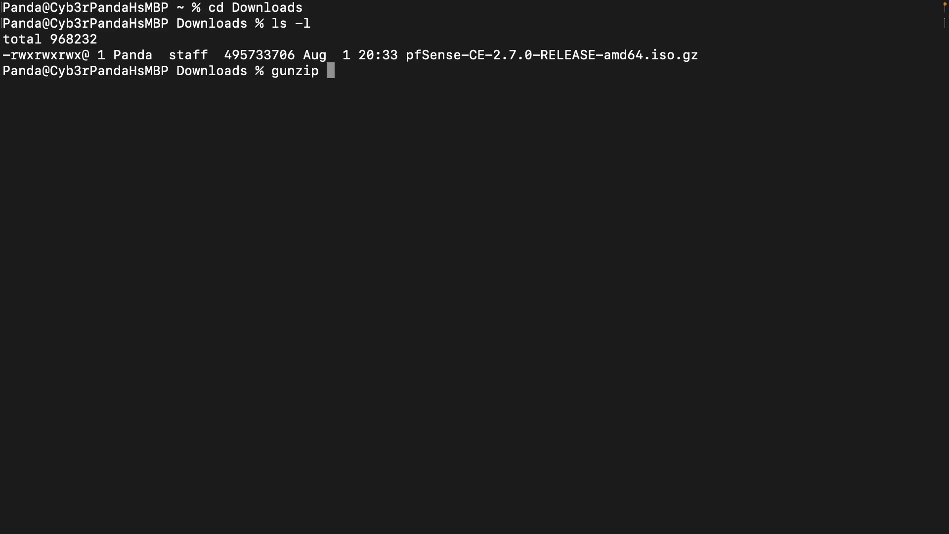
{"action": "type", "text": " pf"}
{"action": "key", "text": "Tab"}
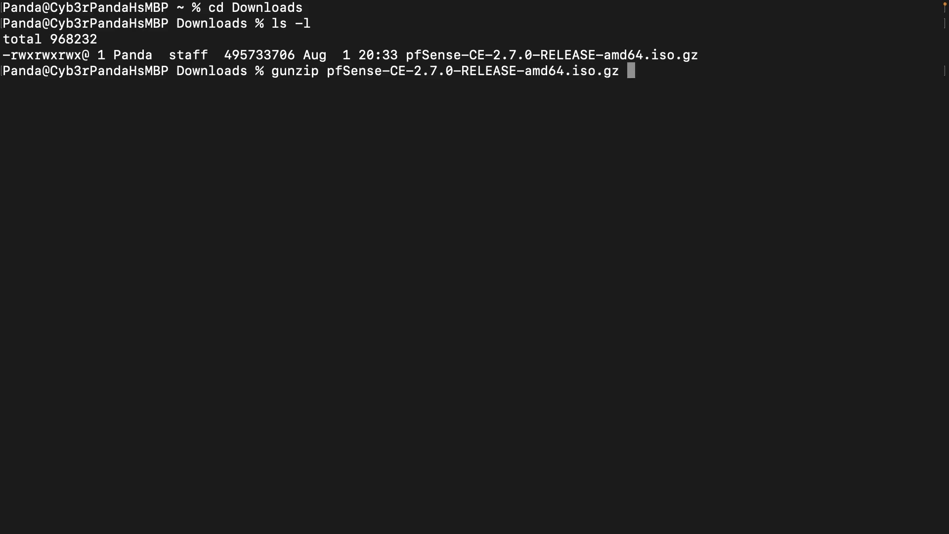
{"action": "key", "text": "Return"}
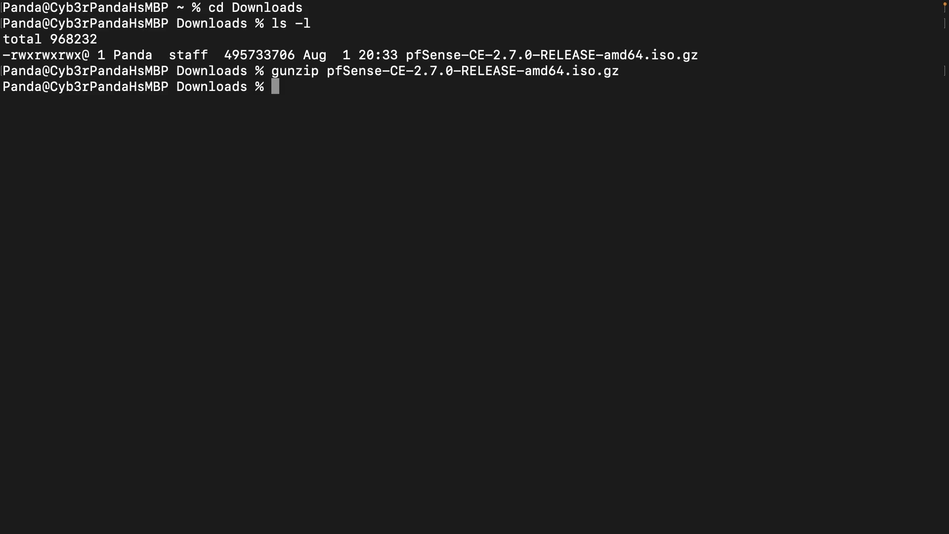
{"action": "type", "text": "ls -l"}
{"action": "key", "text": "Return"}
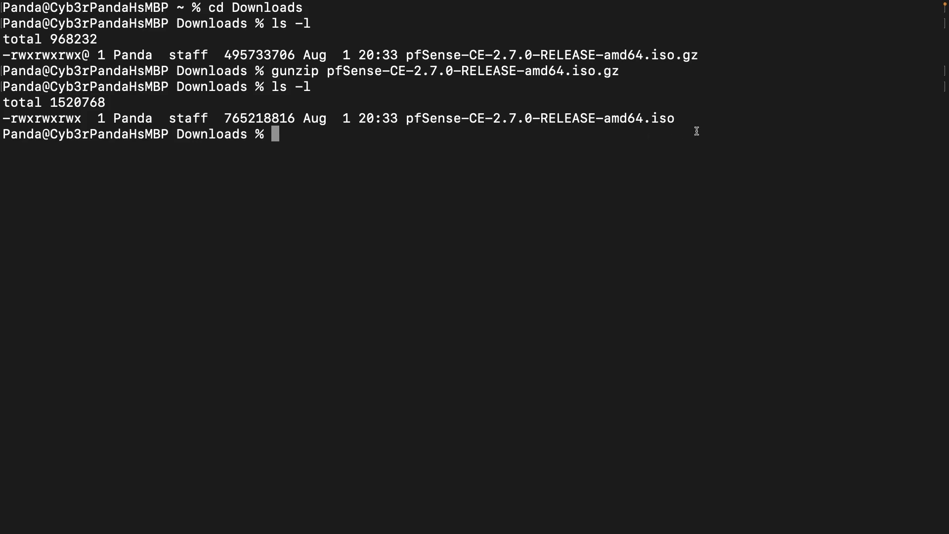
{"action": "left_click_drag", "start_coordinate": [684, 119], "coordinate": [10, 113]}
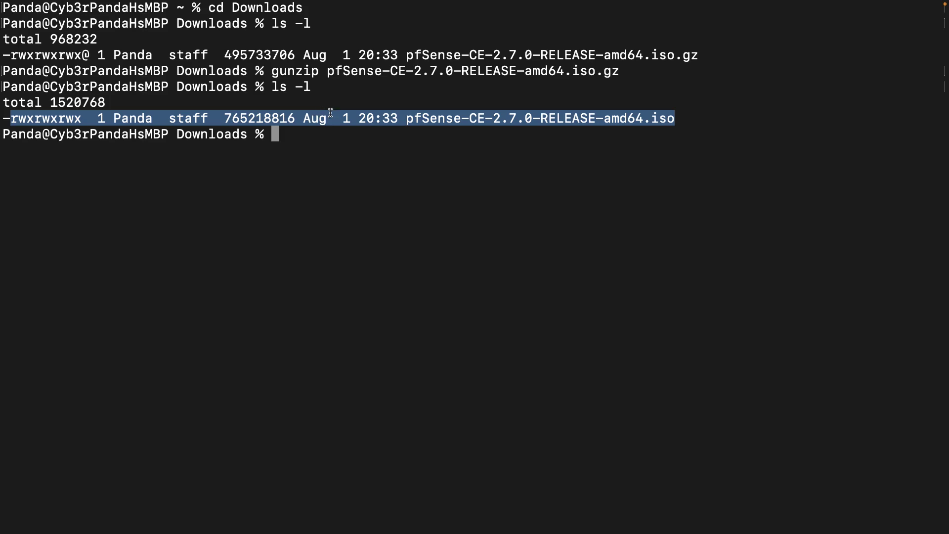
- Switch to VirtualBox and start creating a new virtual machine named "pfSense 2.7.0"
{"action": "key", "text": "ctrl+Right"}
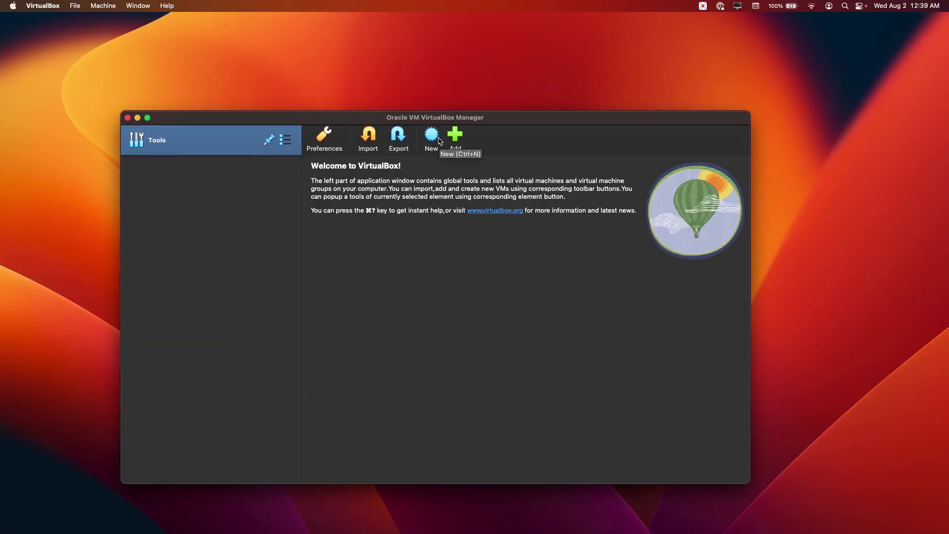
{"action": "left_click", "coordinate": [285, 141]}
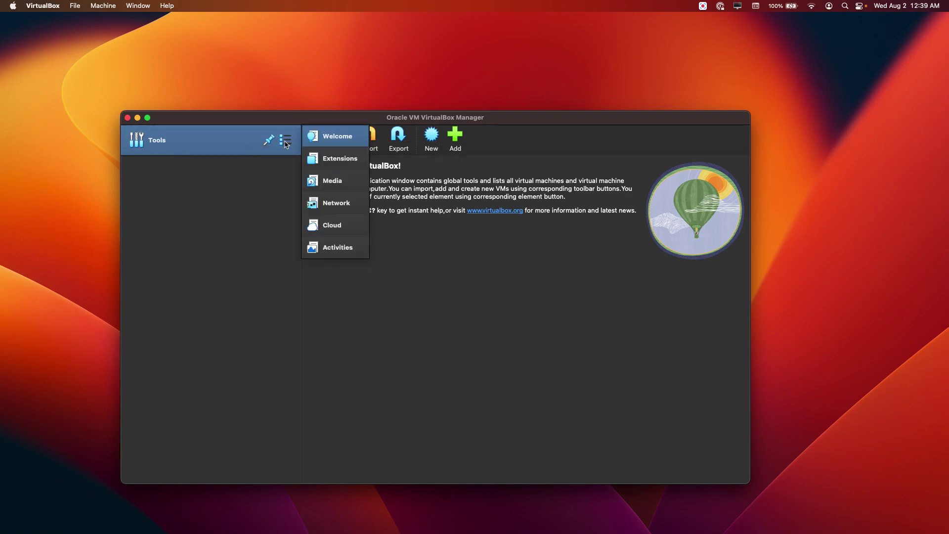
{"action": "left_click", "coordinate": [337, 138]}
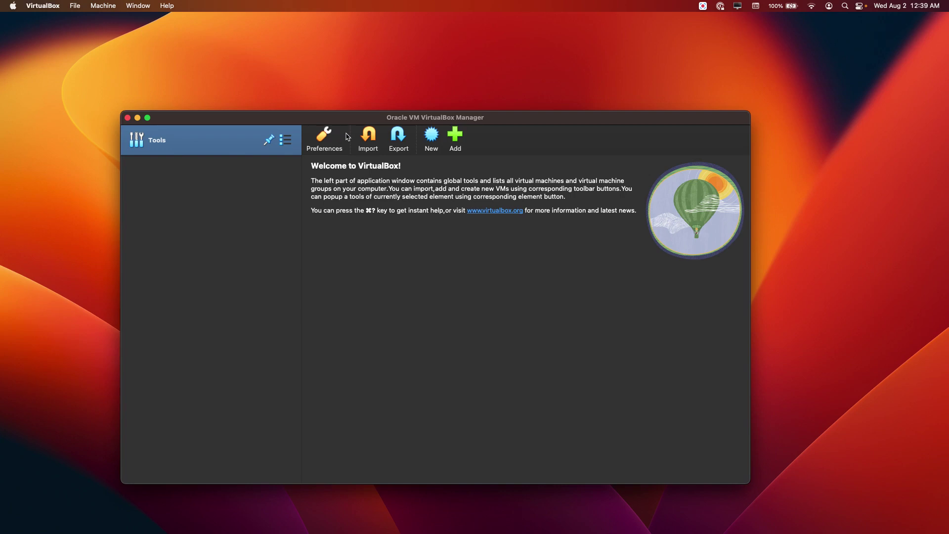
{"action": "left_click", "coordinate": [430, 138]}
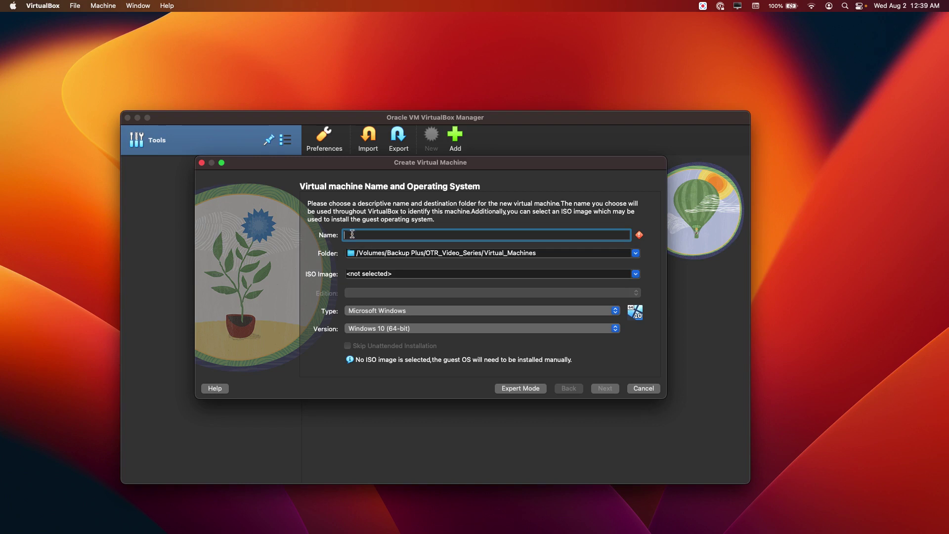
{"action": "type", "text": "pf"}
{"action": "type", "text": "Sene"}
{"action": "type", "text": "se"}
{"action": "type", "text": " 2.7"}
{"action": "type", "text": ".0"}
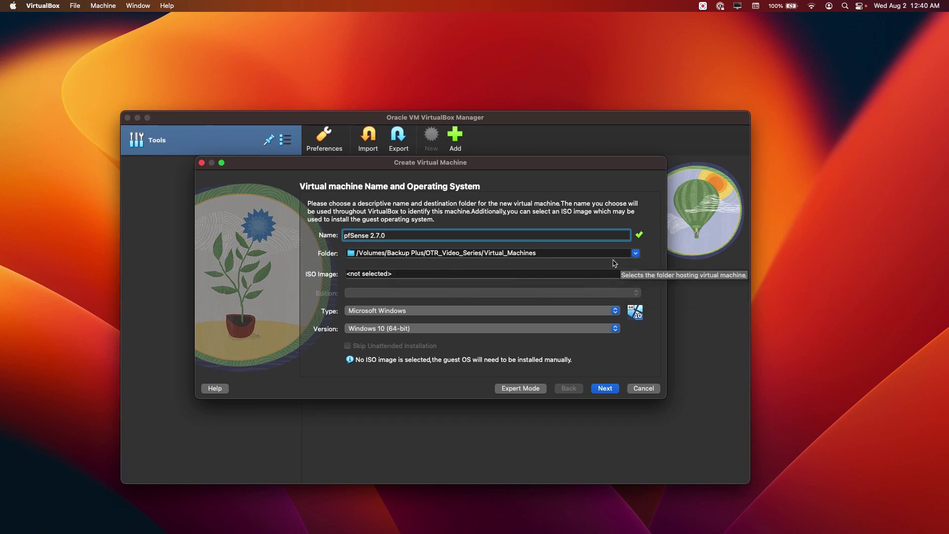
- Choose pfSense-CE-2.7.0-RELEASE-amd64.iso from the Downloads folder as the new machine's ISO image
{"action": "left_click", "coordinate": [634, 273]}
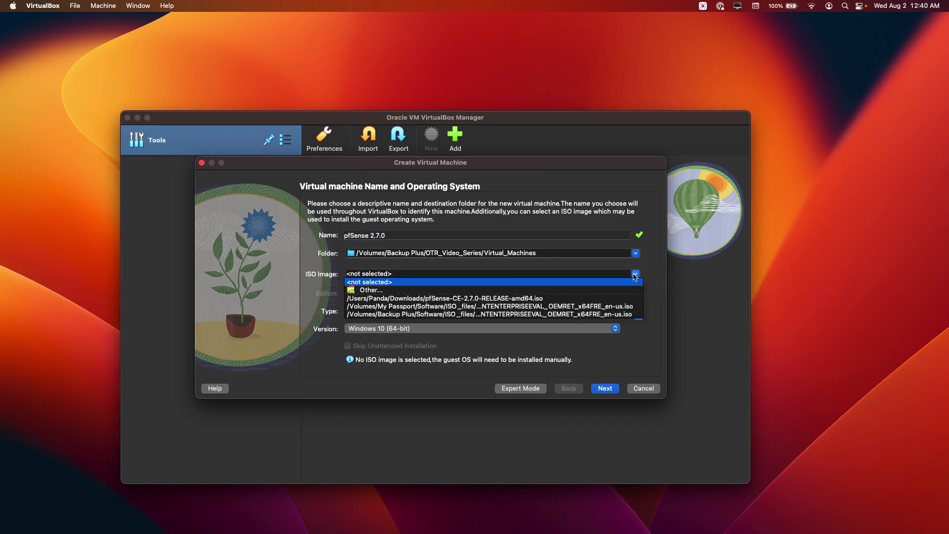
{"action": "left_click", "coordinate": [368, 291]}
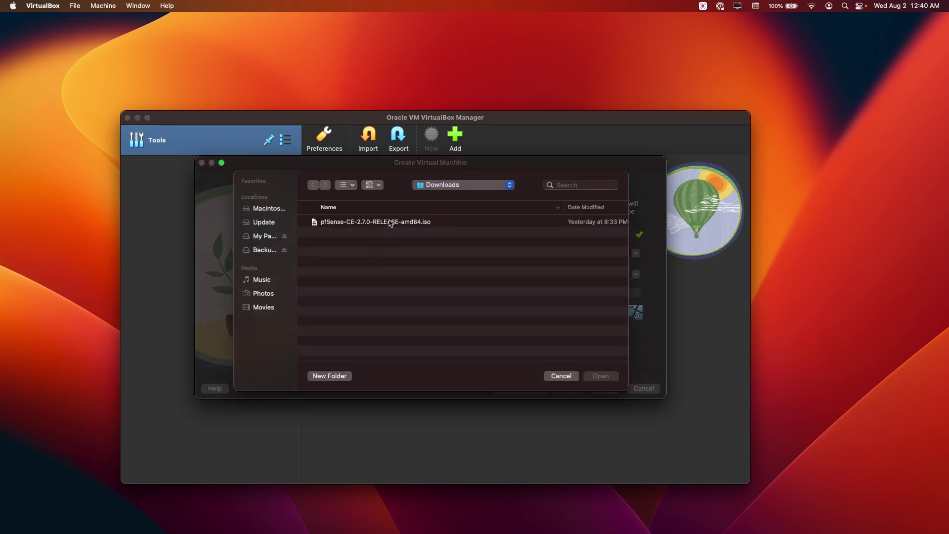
{"action": "left_click", "coordinate": [396, 223]}
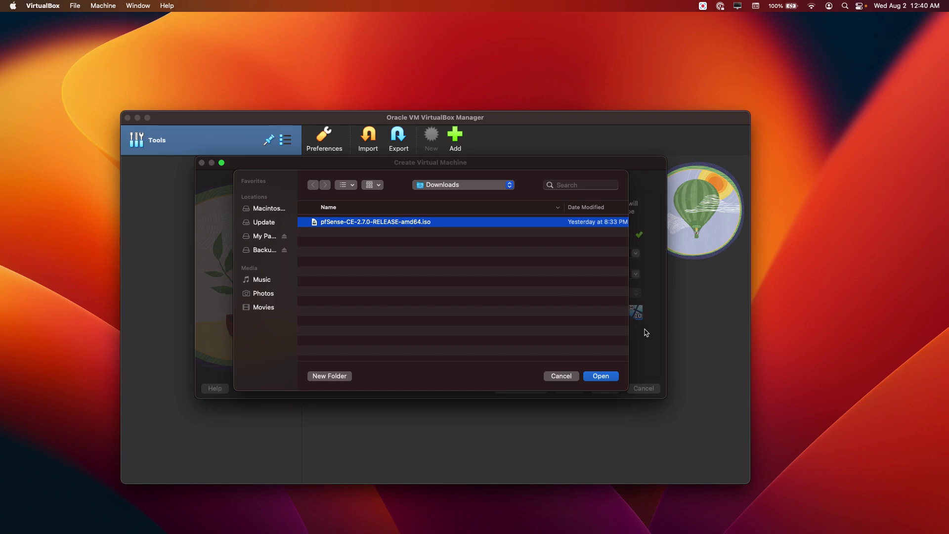
{"action": "left_click", "coordinate": [601, 377]}
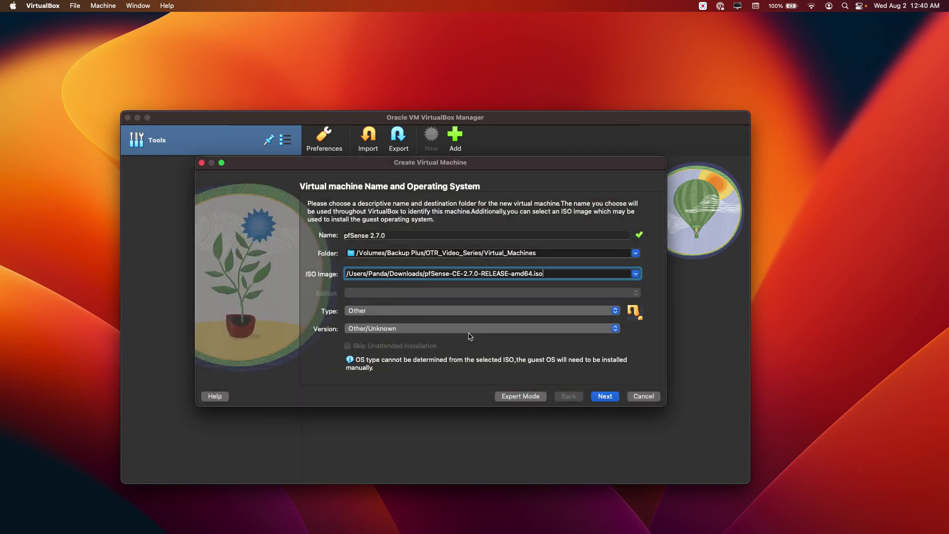
- Set the guest operating system type to BSD and the version to FreeBSD (64-bit), then continue to the hardware settings
{"action": "left_click", "coordinate": [379, 314]}
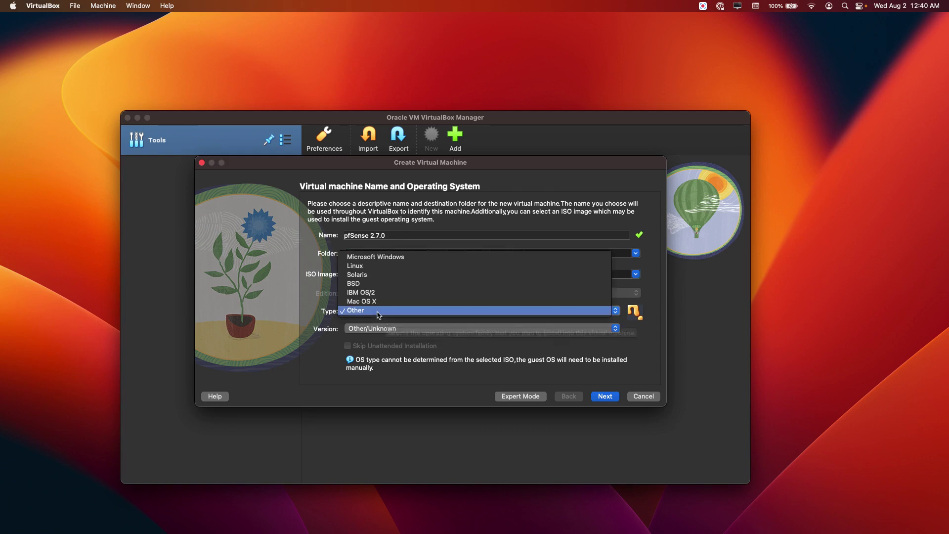
{"action": "left_click", "coordinate": [357, 284]}
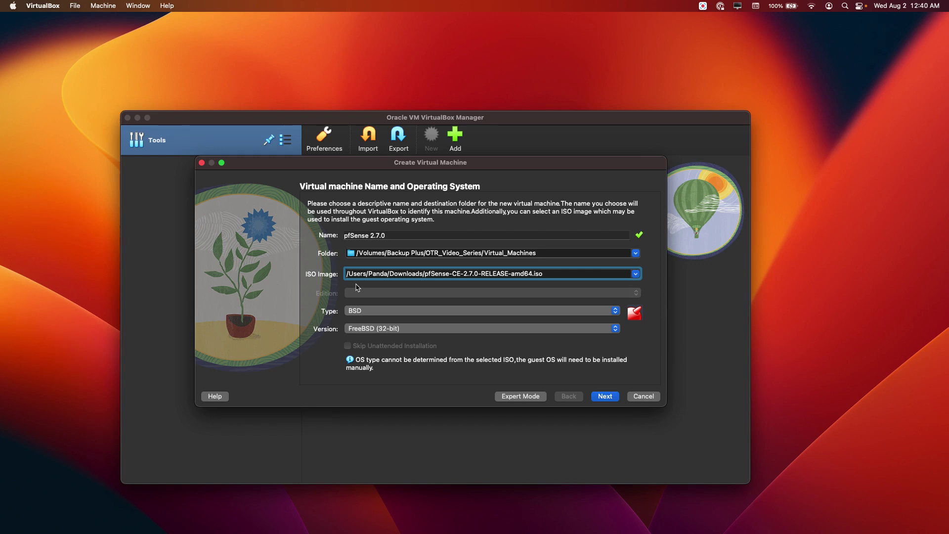
{"action": "left_click", "coordinate": [400, 331]}
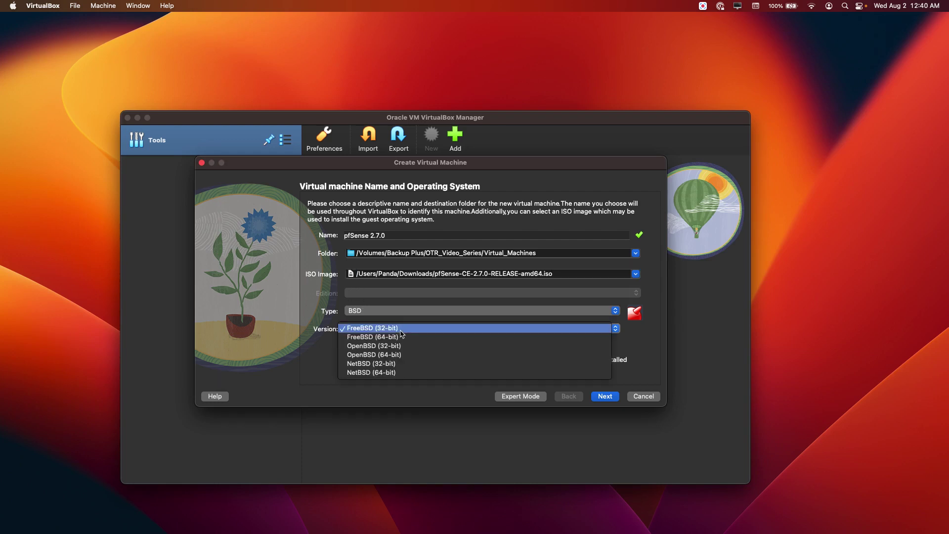
{"action": "left_click", "coordinate": [373, 338]}
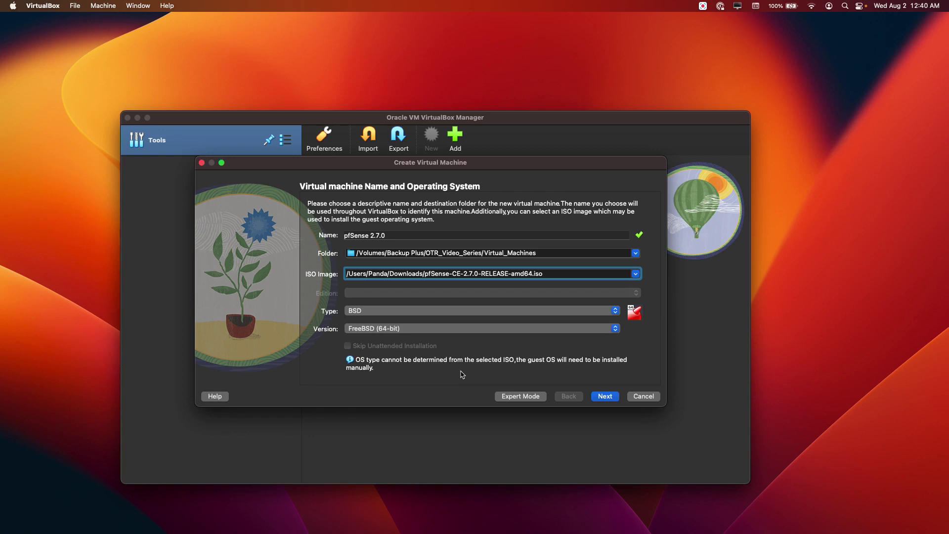
{"action": "left_click", "coordinate": [608, 398]}
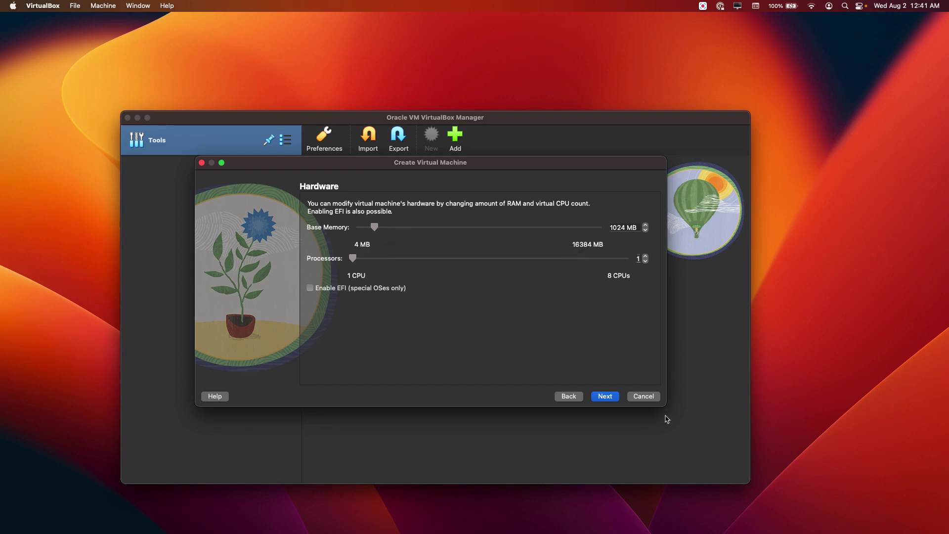
- Accept 1024 MB of memory, 1 processor and a new 16 GB virtual hard disk, and finish creating the machine
{"action": "left_click", "coordinate": [603, 399]}
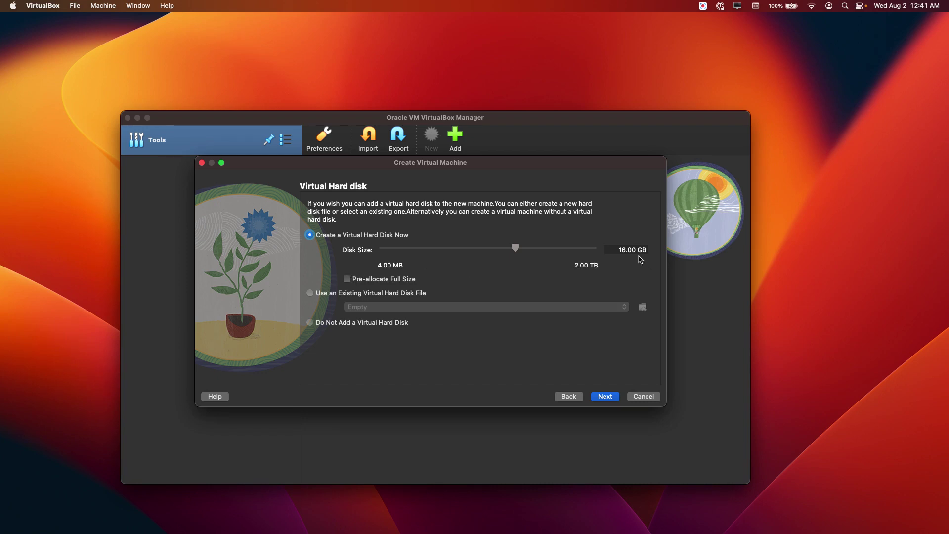
{"action": "left_click", "coordinate": [605, 396]}
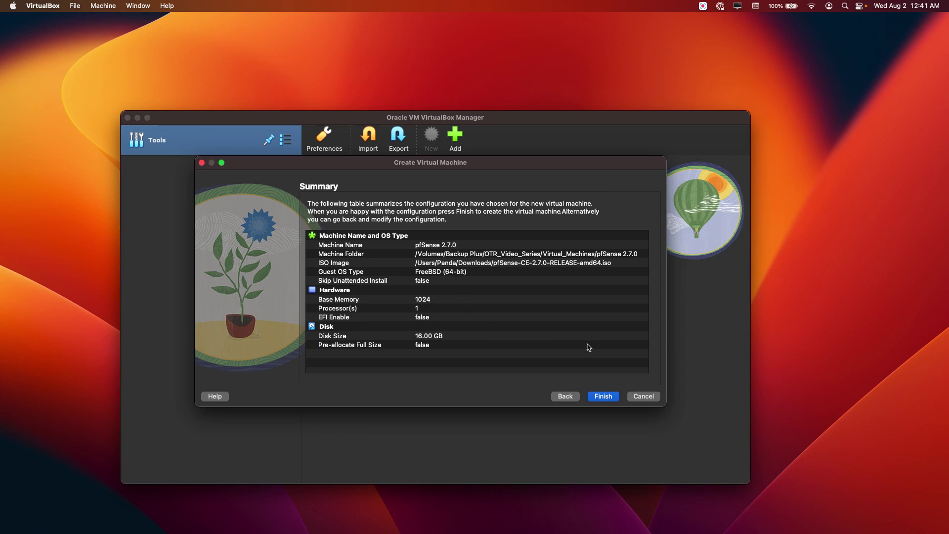
{"action": "left_click", "coordinate": [606, 399]}
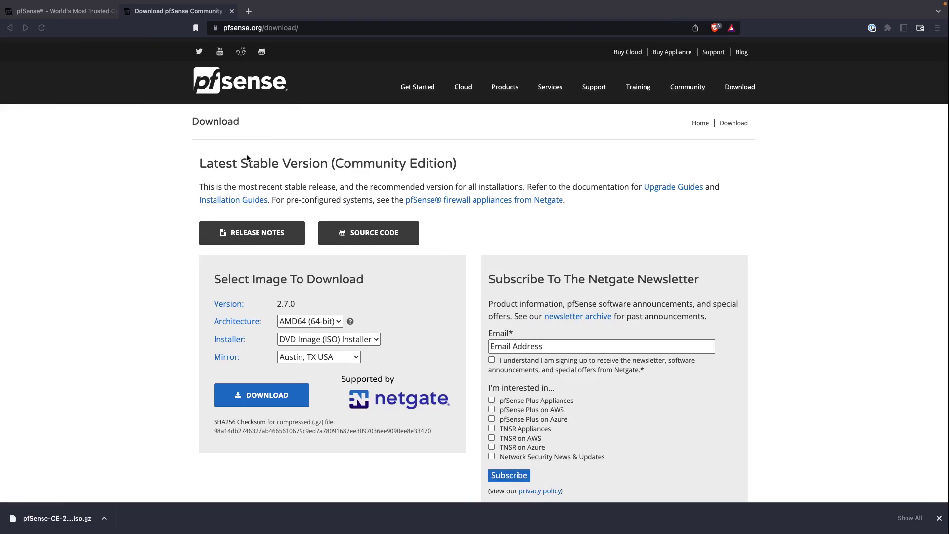
- In the pfSense machine's network settings, attach Adapter 1 to an Internal Network and name it "internet"
{"action": "key", "text": "ctrl+Left"}
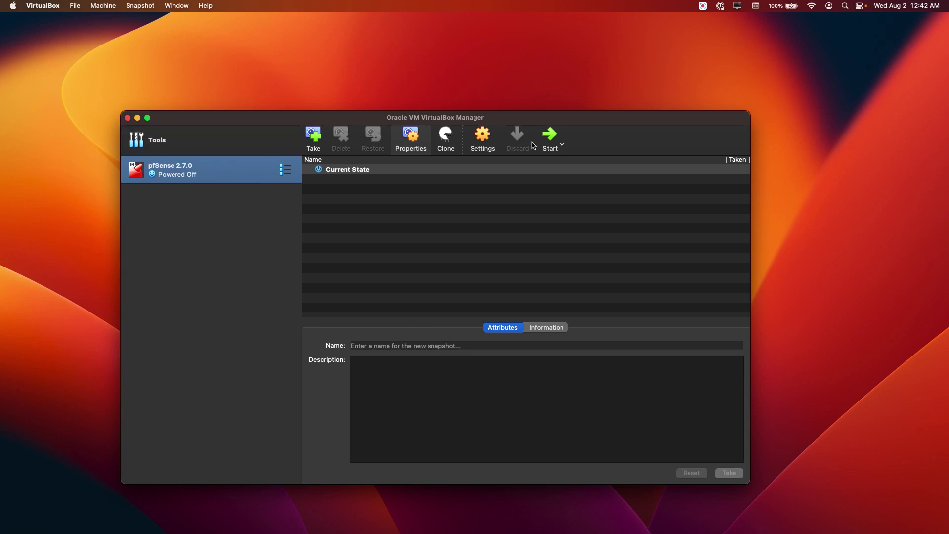
{"action": "left_click", "coordinate": [483, 143]}
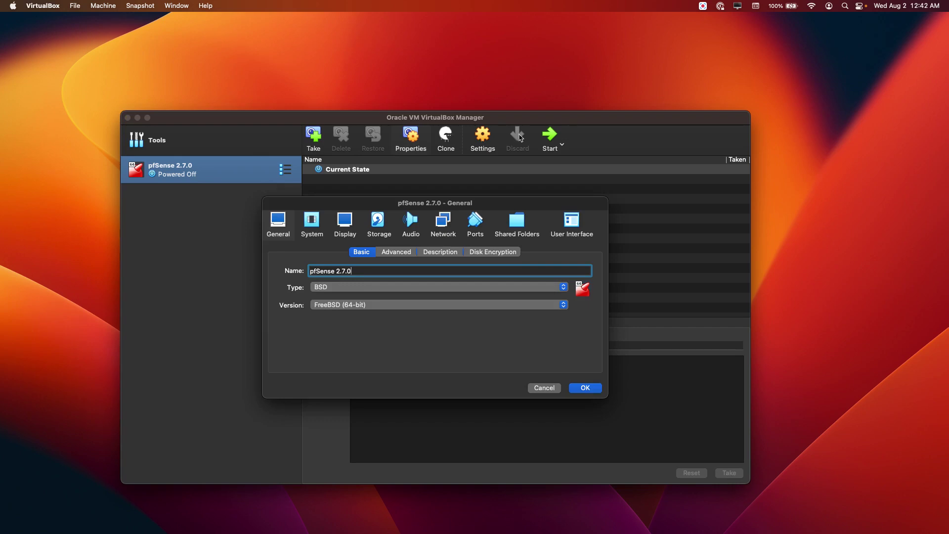
{"action": "left_click", "coordinate": [444, 223]}
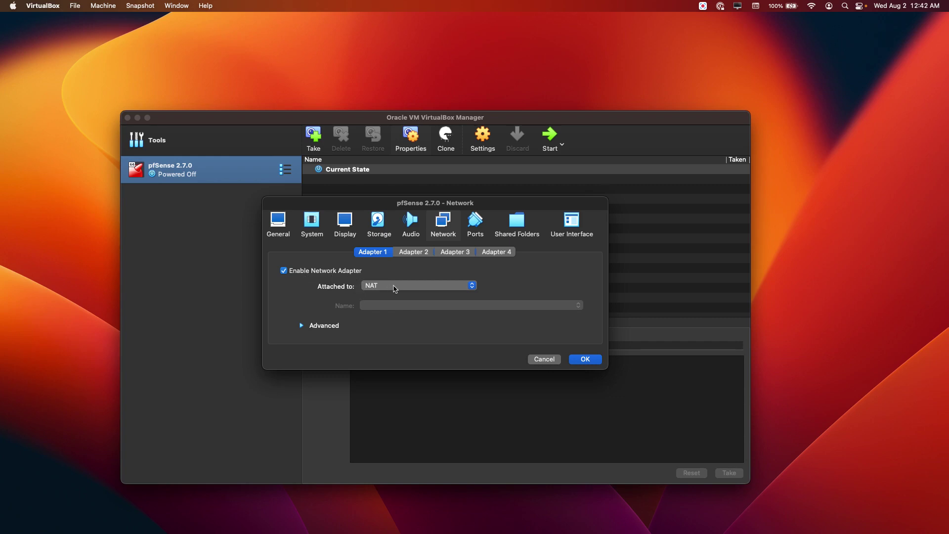
{"action": "left_click", "coordinate": [395, 287]}
{"action": "left_click", "coordinate": [398, 303]}
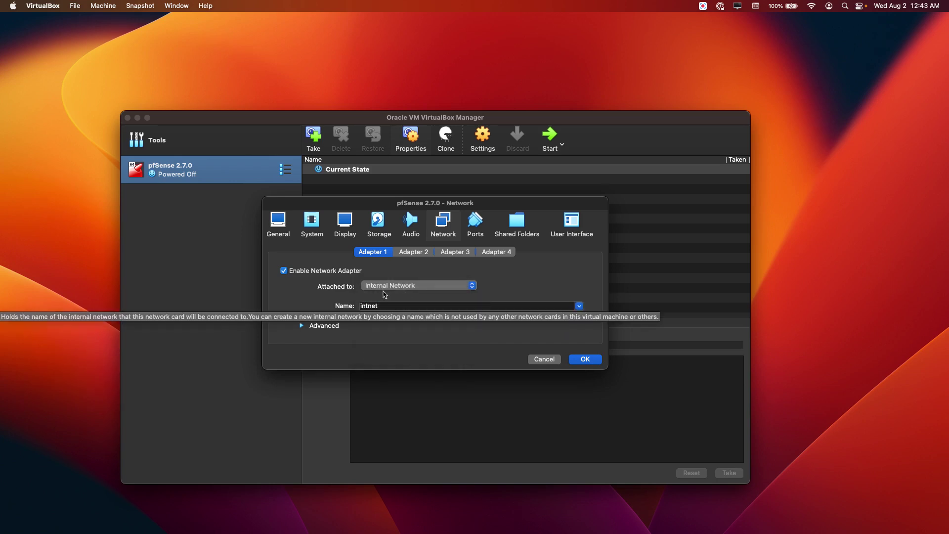
{"action": "left_click_drag", "start_coordinate": [389, 303], "coordinate": [358, 302]}
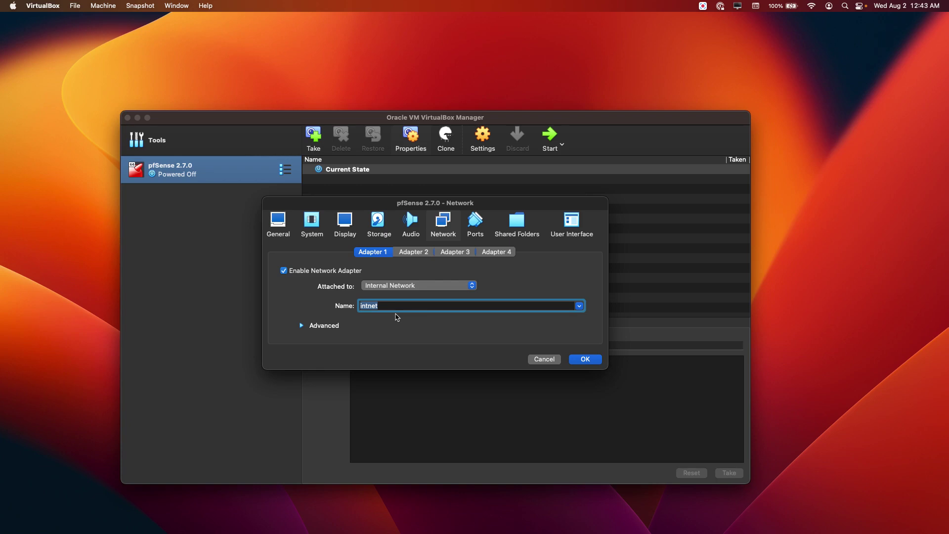
{"action": "type", "text": "internet"}
- Enable network Adapter 2, attach it to the NAT Network "PandaLab.com", and save the machine's settings
{"action": "left_click", "coordinate": [413, 252]}
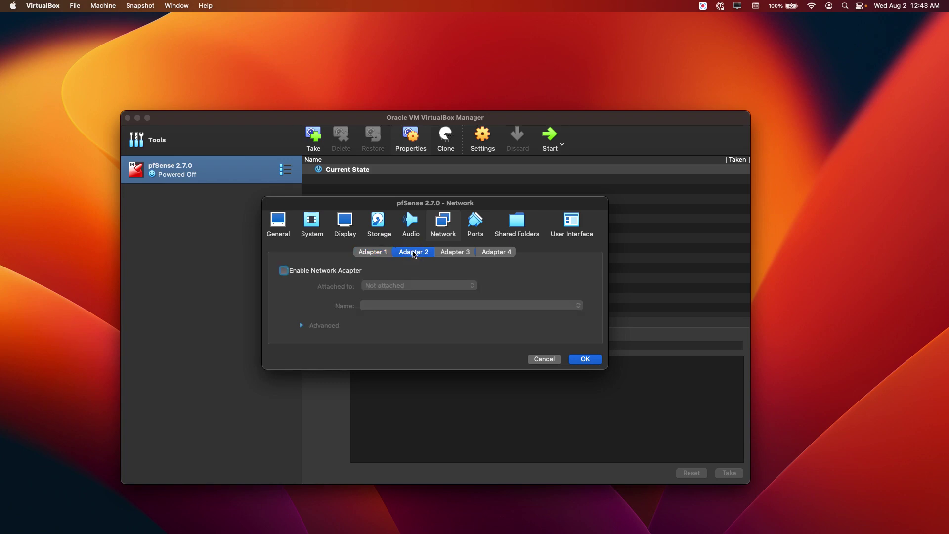
{"action": "left_click", "coordinate": [282, 271]}
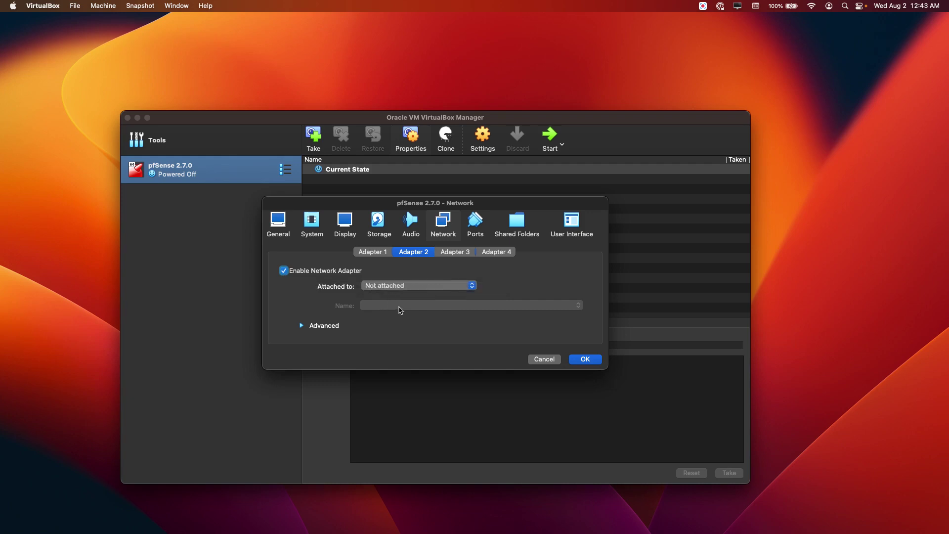
{"action": "left_click", "coordinate": [449, 286]}
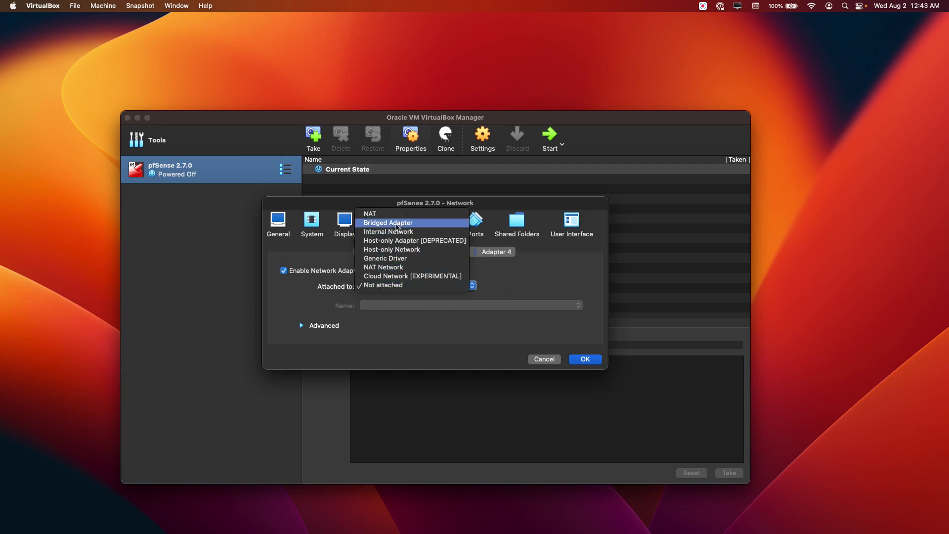
{"action": "left_click", "coordinate": [401, 268]}
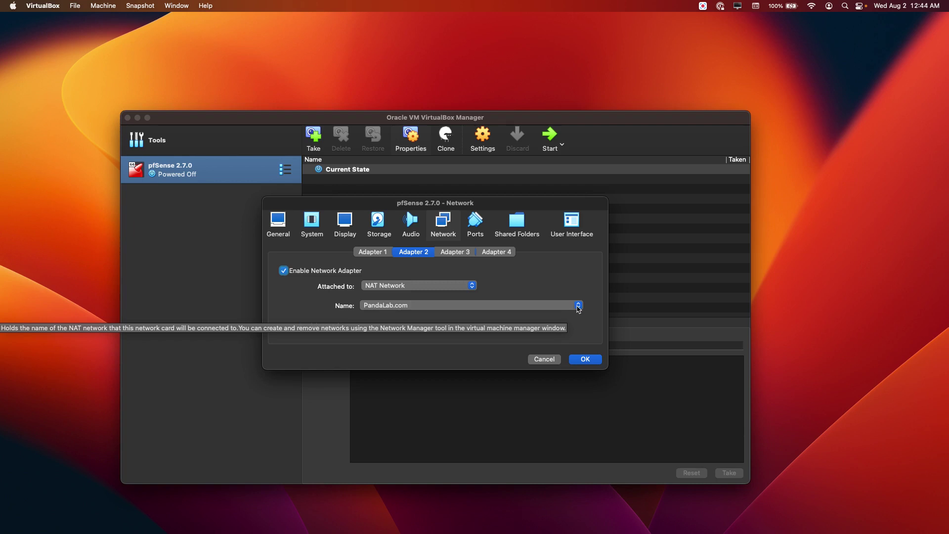
{"action": "left_click", "coordinate": [578, 306]}
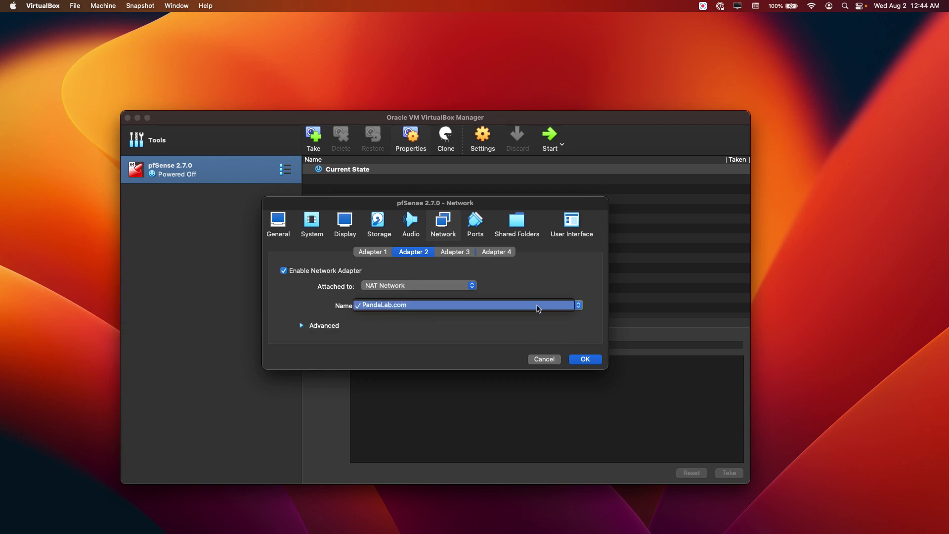
{"action": "left_click", "coordinate": [538, 307]}
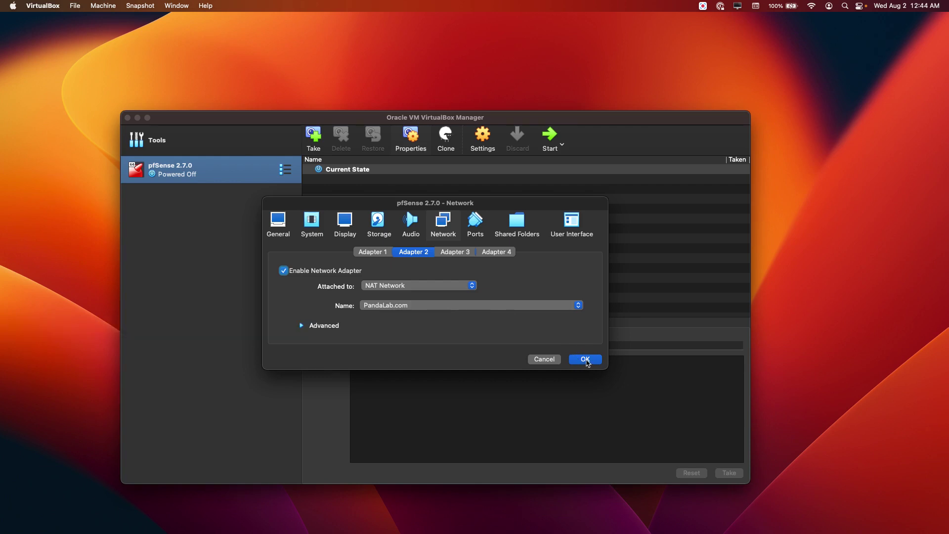
{"action": "left_click", "coordinate": [586, 359]}
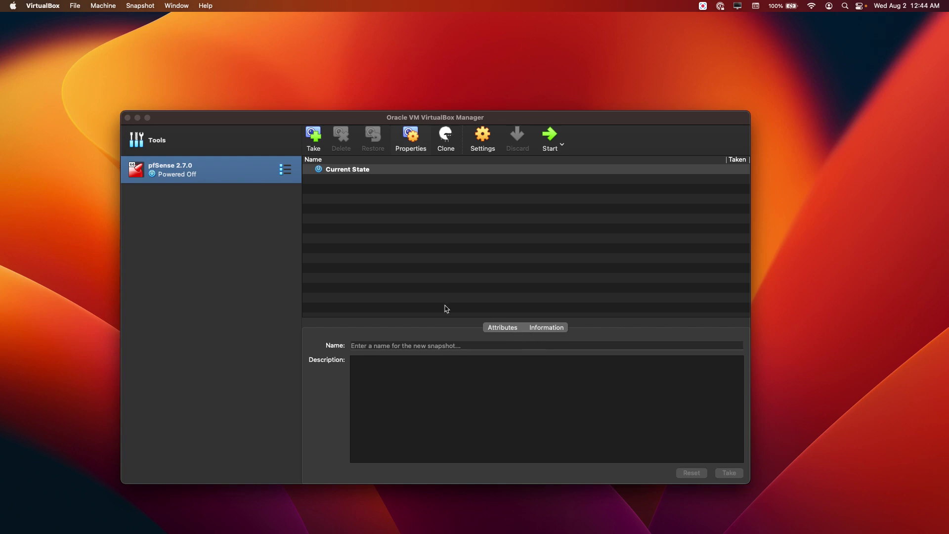
- Start the pfSense 2.7.0 machine and accept the installer's copyright and distribution notice
{"action": "left_click", "coordinate": [217, 175]}
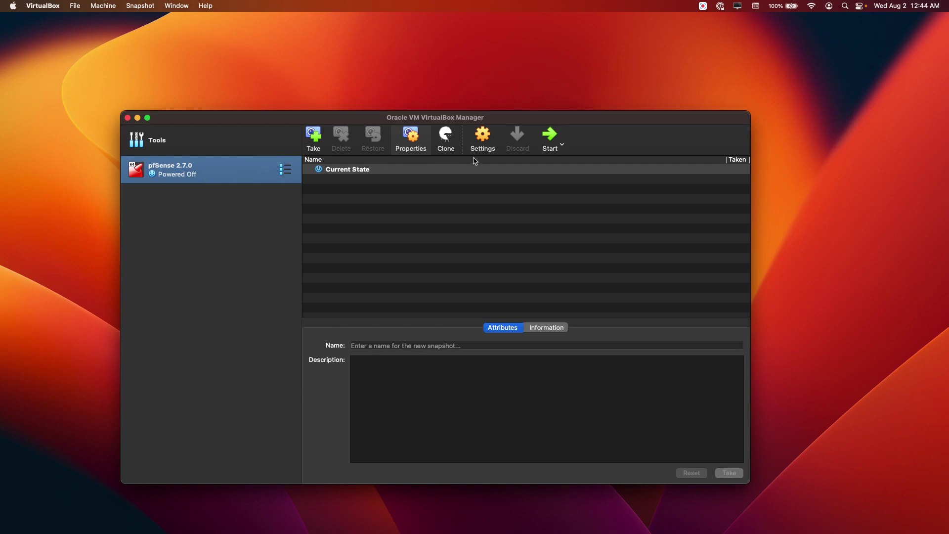
{"action": "left_click", "coordinate": [549, 137]}
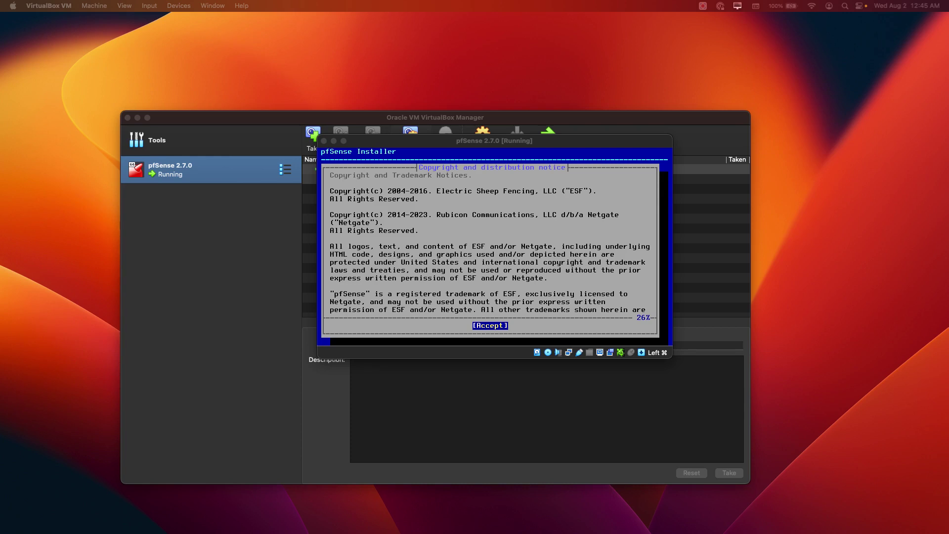
{"action": "left_click", "coordinate": [583, 146]}
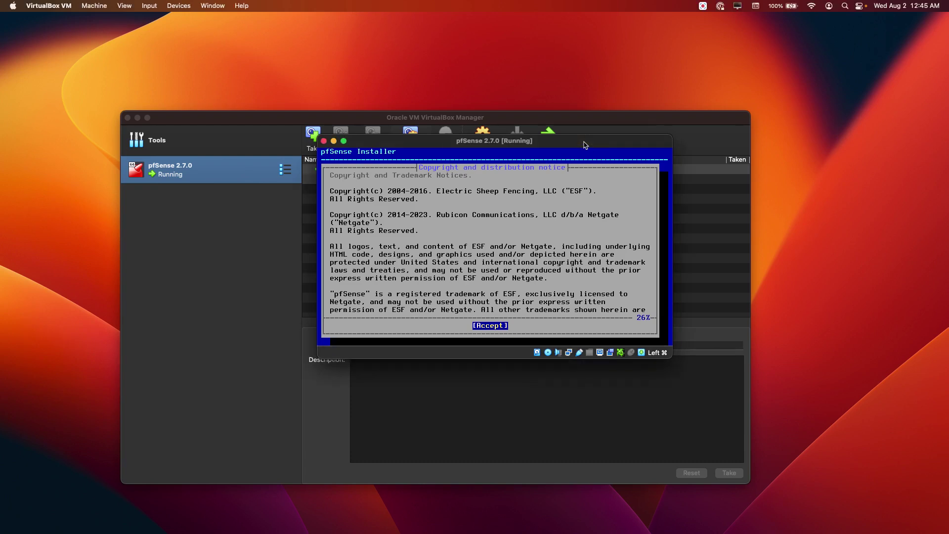
{"action": "key", "text": "Return"}
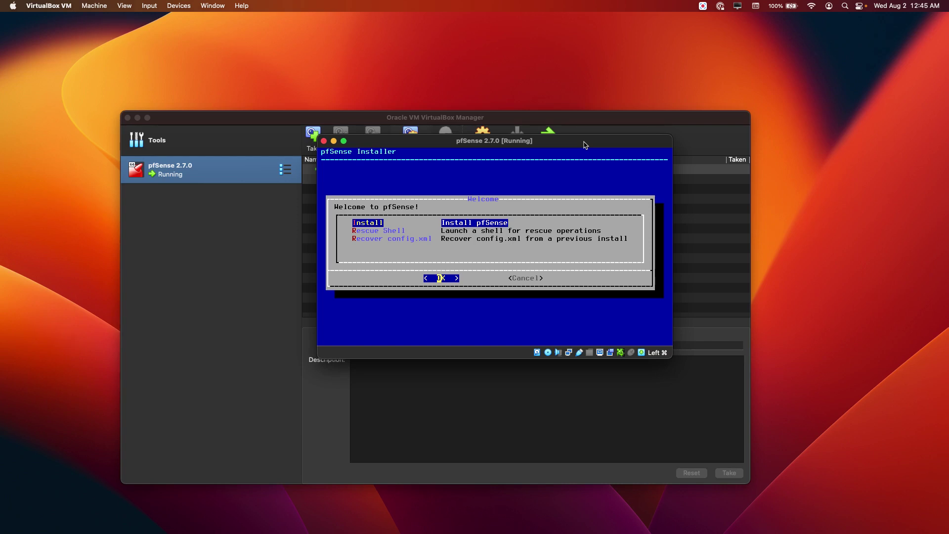
- Choose Install pfSense on the installer's welcome screen
{"action": "key", "text": "Down"}
{"action": "key", "text": "Down"}
{"action": "key", "text": "Up"}
{"action": "key", "text": "Up"}
{"action": "key", "text": "Right"}
{"action": "key", "text": "Left"}
{"action": "key", "text": "Return"}
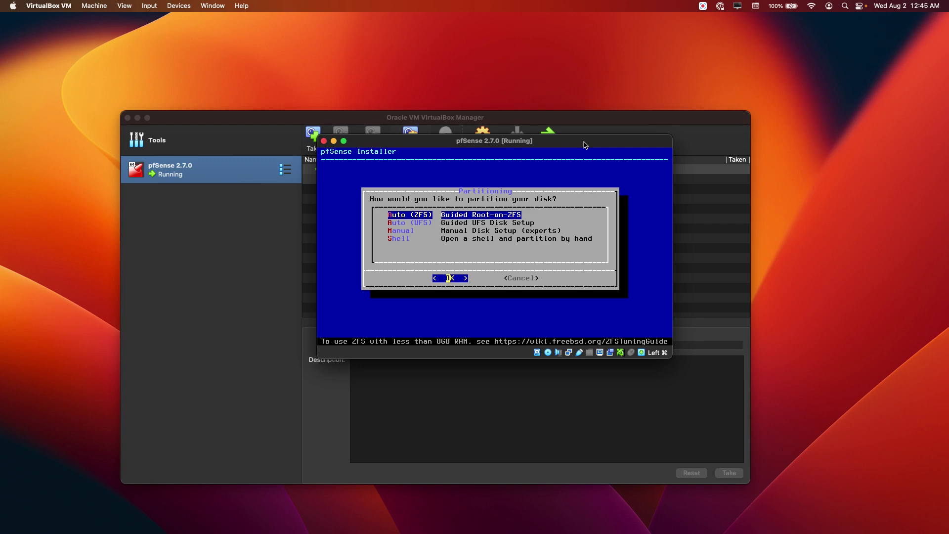
- Partition the disk with the Auto (ZFS) guided root-on-ZFS option
{"action": "key", "text": "Down"}
{"action": "key", "text": "Up"}
{"action": "key", "text": "Right"}
{"action": "key", "text": "Left"}
{"action": "key", "text": "Return"}
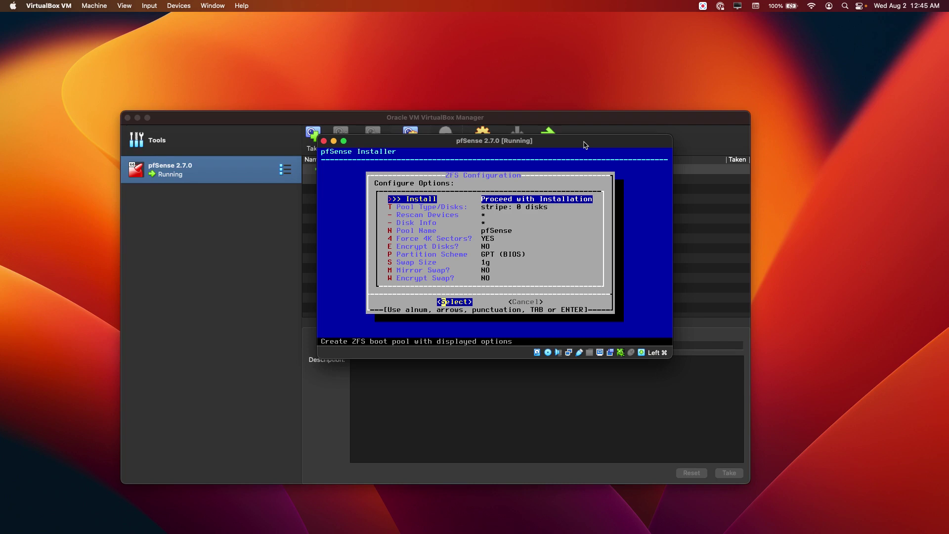
- Keep the default ZFS configuration options and proceed with the installation
{"action": "key", "text": "Down"}
{"action": "key", "text": "Up"}
{"action": "key", "text": "Right"}
{"action": "key", "text": "Left"}
{"action": "key", "text": "Return"}
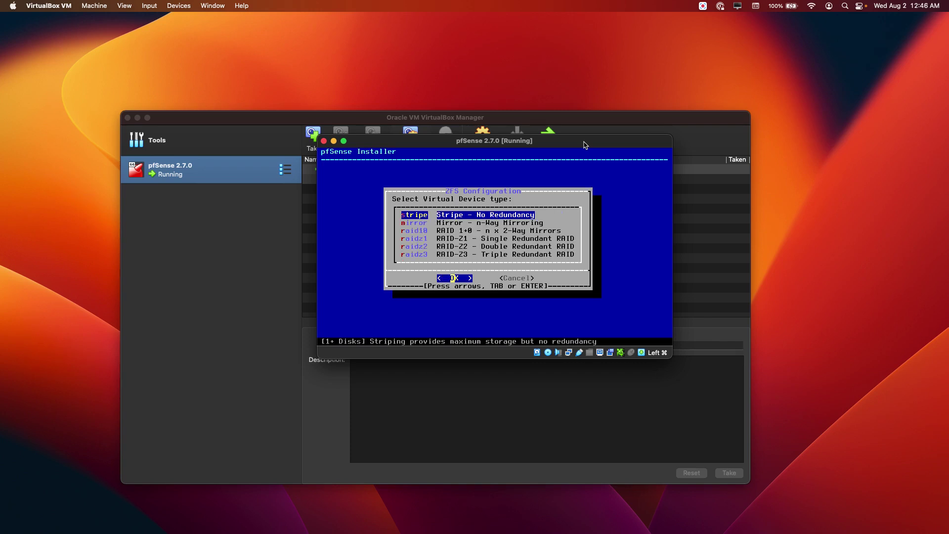
- Select stripe (no redundancy) as the ZFS virtual device type
{"action": "key", "text": "Down"}
{"action": "key", "text": "Up"}
{"action": "key", "text": "Right"}
{"action": "key", "text": "Left"}
{"action": "key", "text": "Return"}
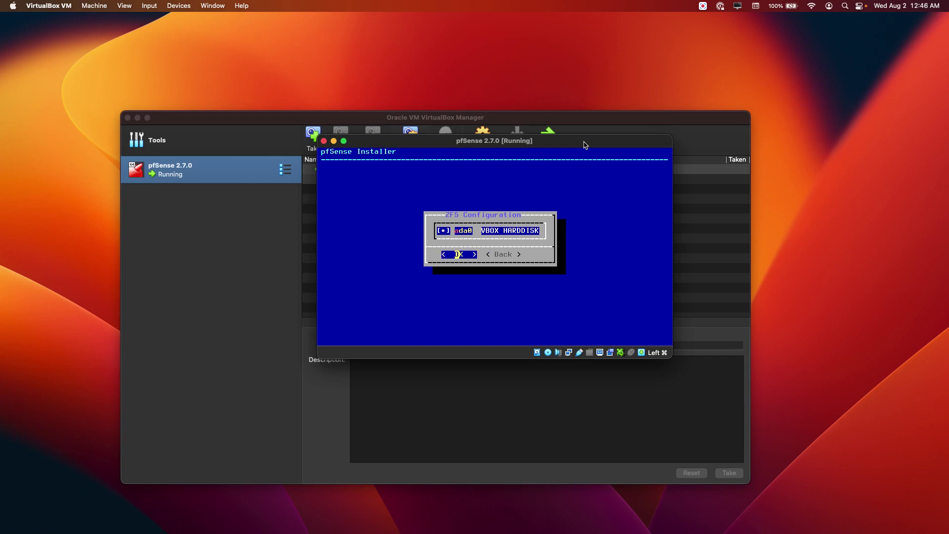
- Use the ada0 VBOX HARDDISK for the pool and agree to destroy its current contents so pfSense installs
{"action": "key", "text": "Return"}
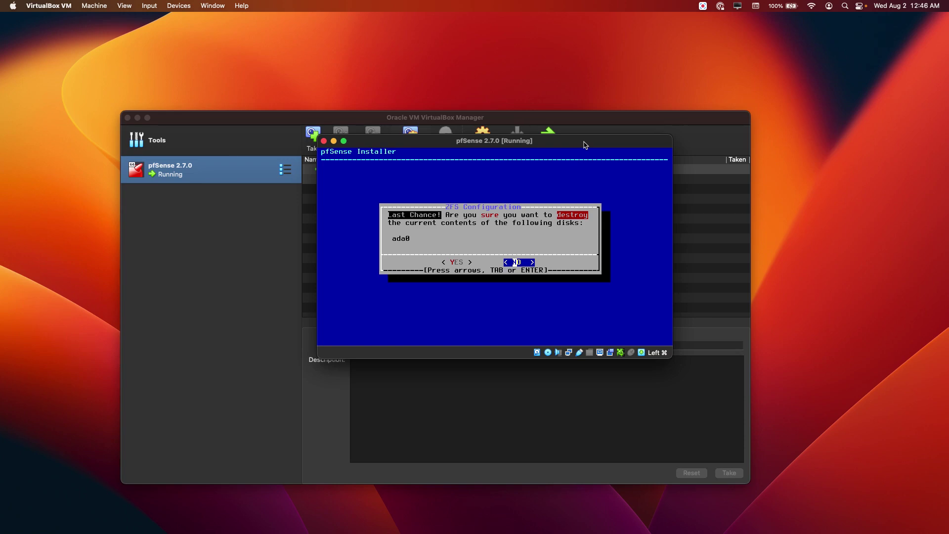
{"action": "key", "text": "Left"}
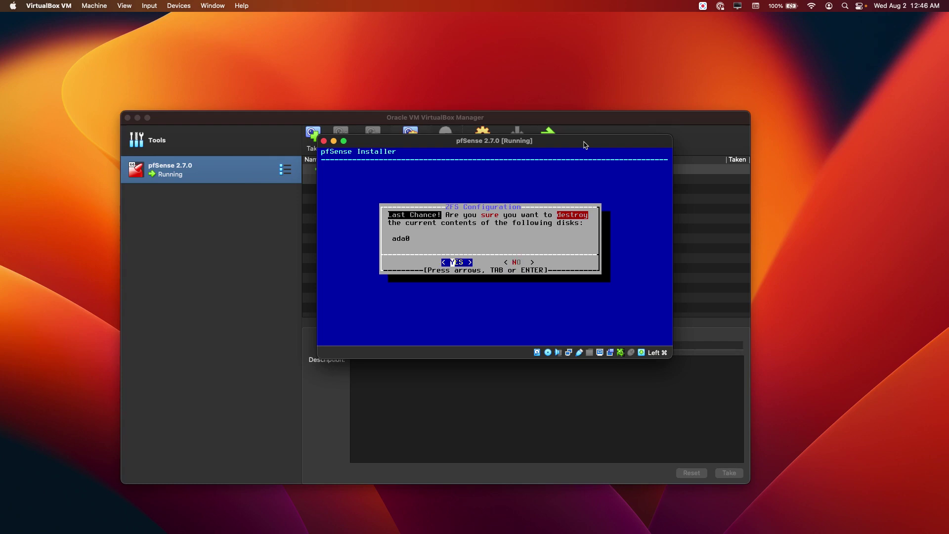
{"action": "key", "text": "Return"}
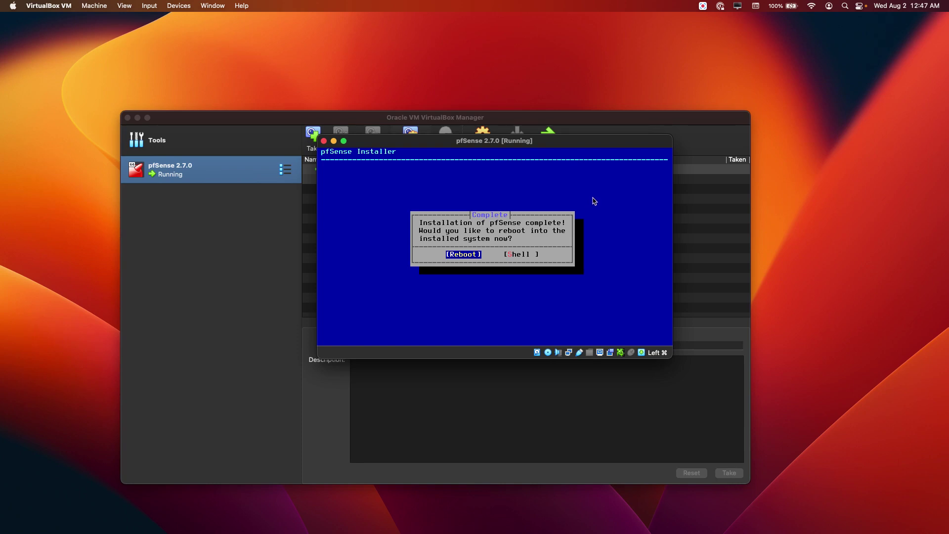
- Remove the pfSense ISO from the virtual optical drive, forcing the unmount
{"action": "left_click", "coordinate": [181, 7]}
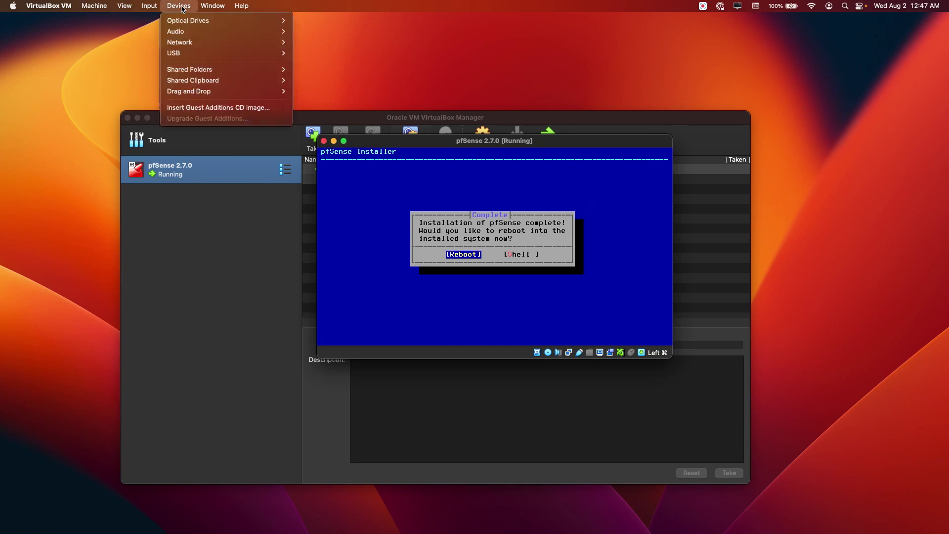
{"action": "mouse_move", "coordinate": [214, 22]}
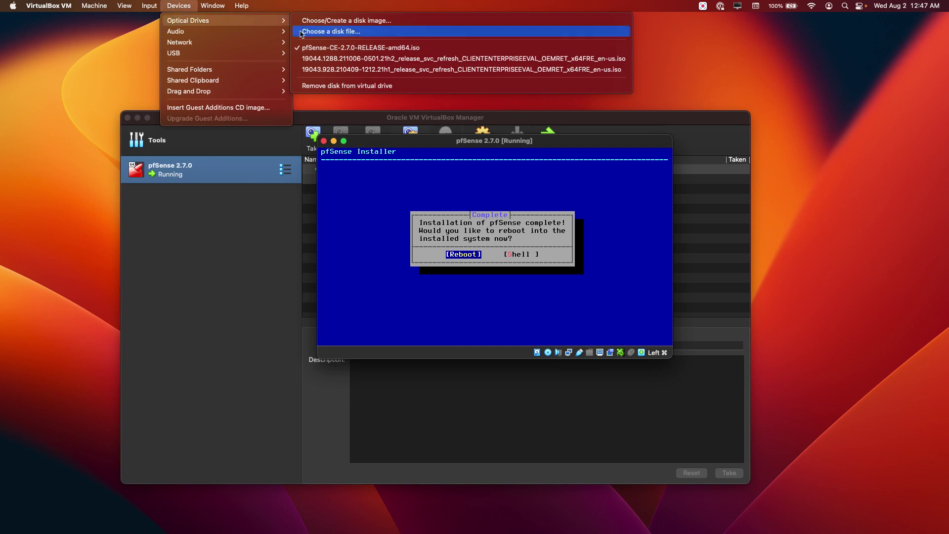
{"action": "left_click", "coordinate": [372, 87]}
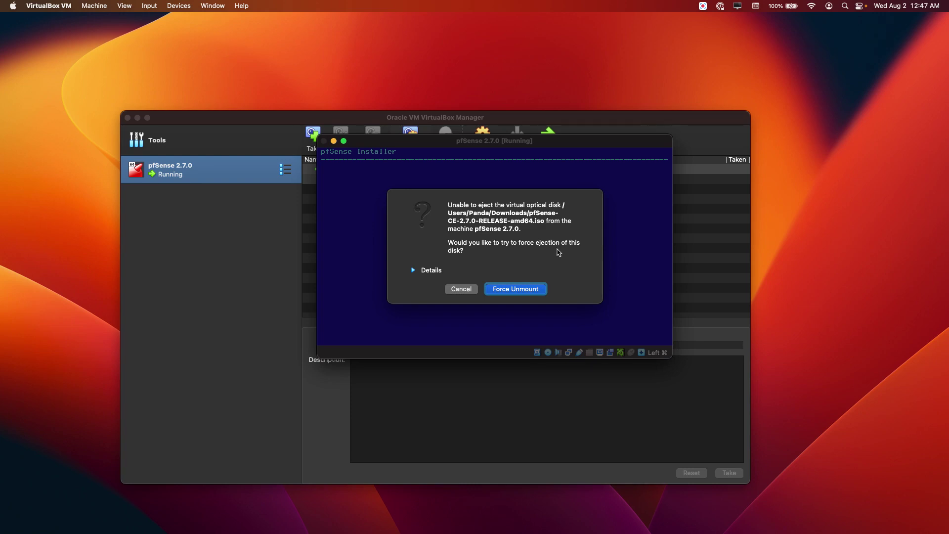
{"action": "left_click", "coordinate": [522, 292]}
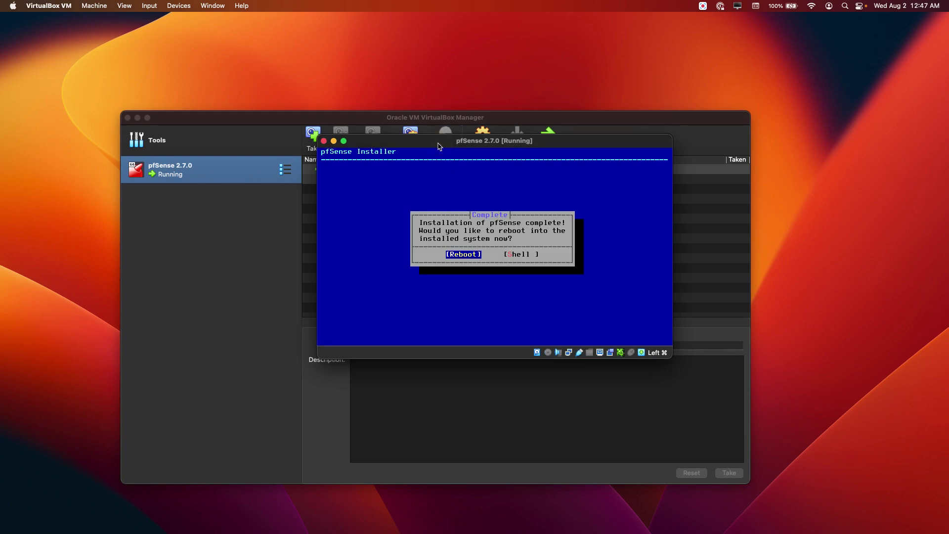
- Try to reboot into the installed system by opening the installer's shell and running exit
{"action": "key", "text": "Right"}
{"action": "key", "text": "Left"}
{"action": "key", "text": "Right"}
{"action": "key", "text": "Return"}
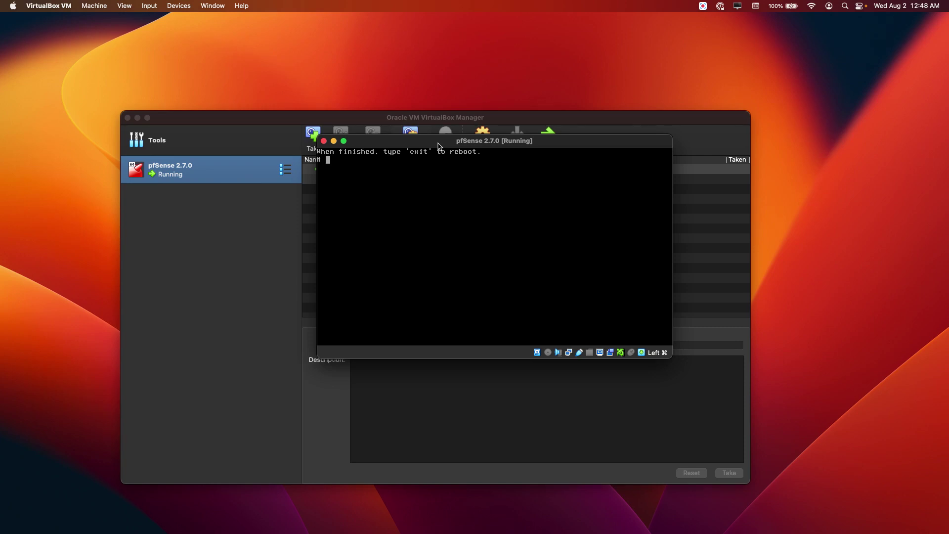
{"action": "type", "text": "exit"}
{"action": "key", "text": "Return"}
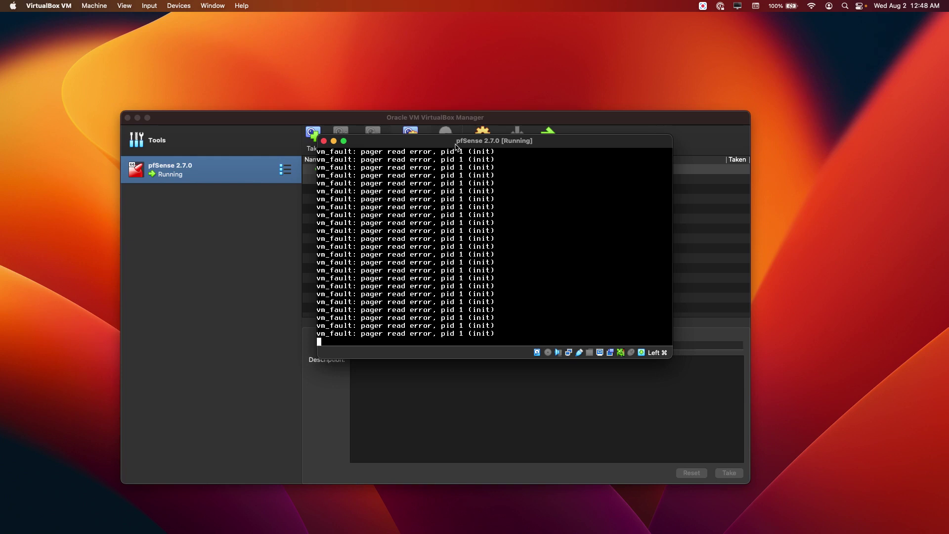
- Reset the running pfSense virtual machine so it boots from the installed disk
{"action": "left_click_drag", "start_coordinate": [390, 143], "coordinate": [350, 144]}
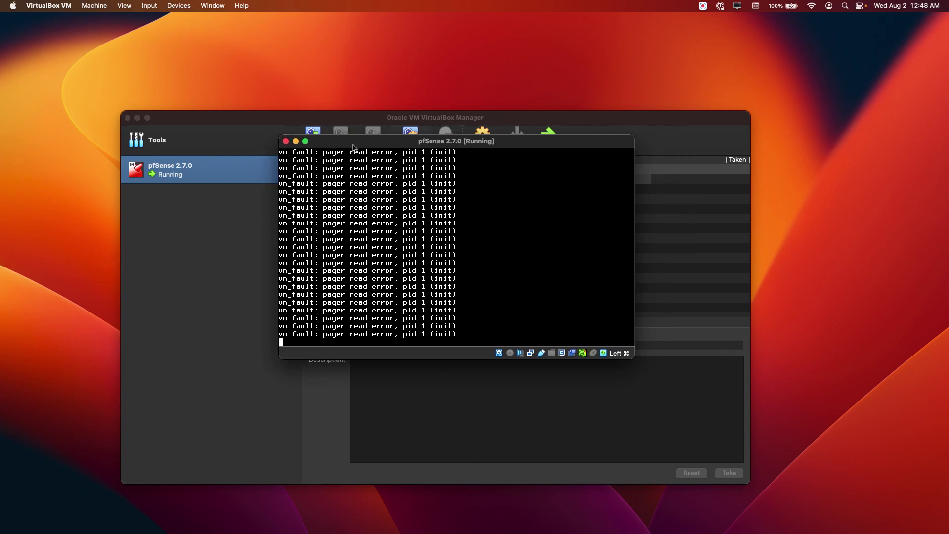
{"action": "left_click", "coordinate": [97, 11]}
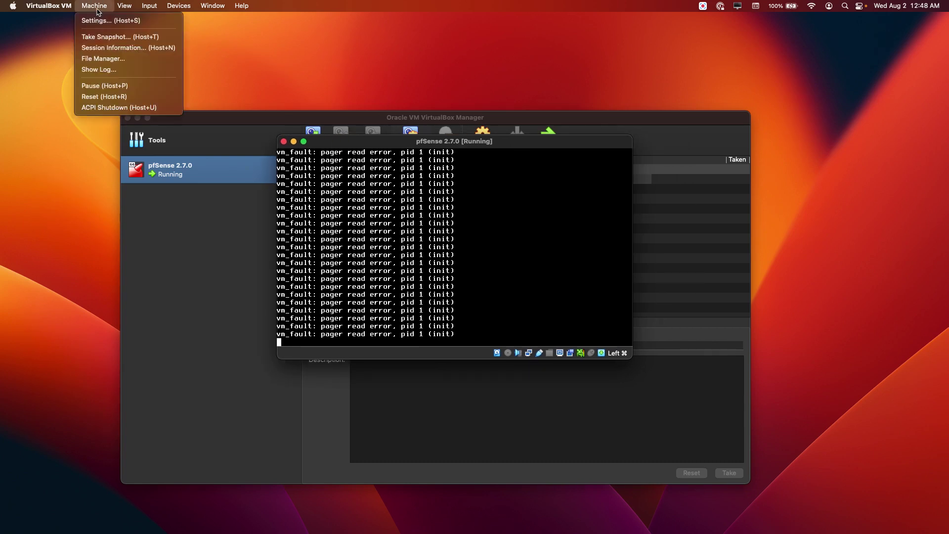
{"action": "left_click", "coordinate": [106, 96]}
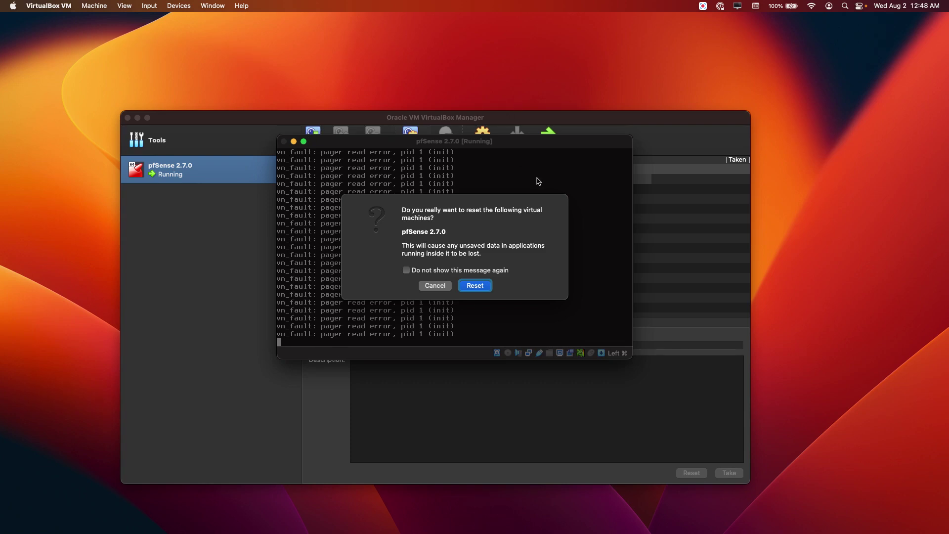
{"action": "left_click", "coordinate": [475, 286]}
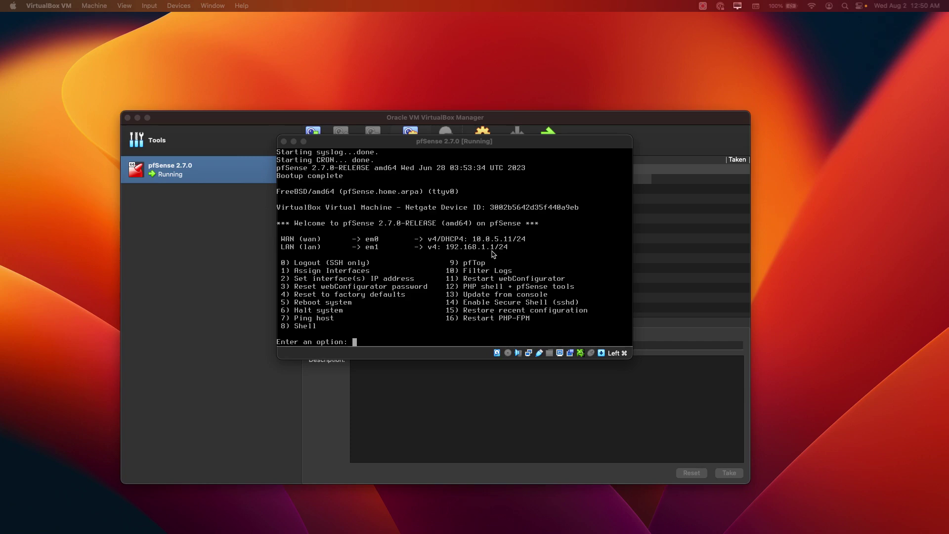
{"action": "key", "text": "ctrl+Left"}
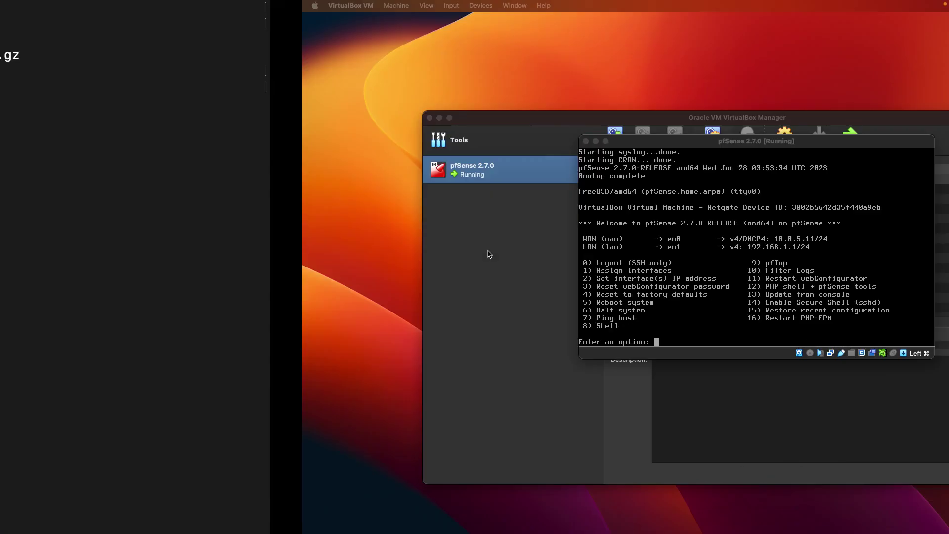
{"action": "key", "text": "ctrl+Left"}
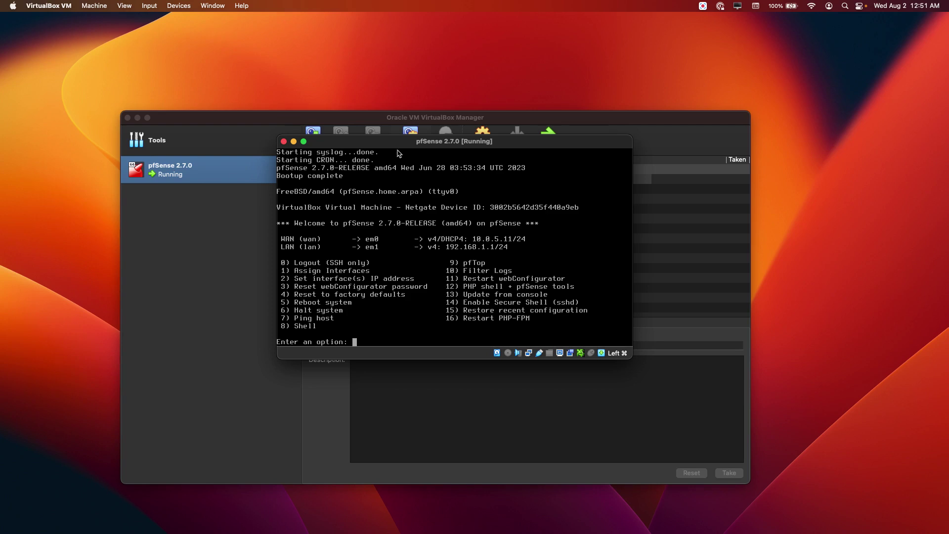
{"action": "left_click_drag", "start_coordinate": [397, 145], "coordinate": [398, 147]}
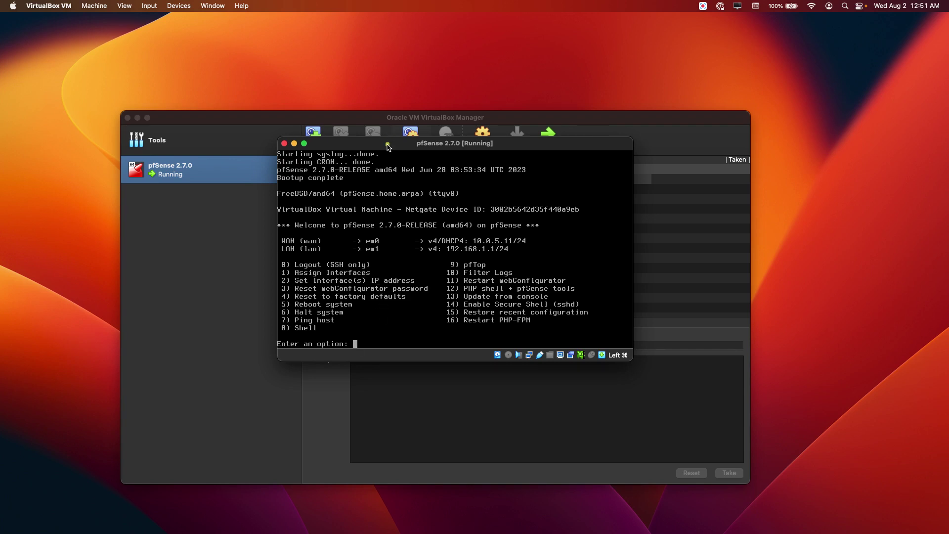
- Use console option 2 to configure the WAN interface without IPv4 DHCP and enter 10.0.5.5 as its new IPv4 address
{"action": "type", "text": "2"}
{"action": "key", "text": "Return"}
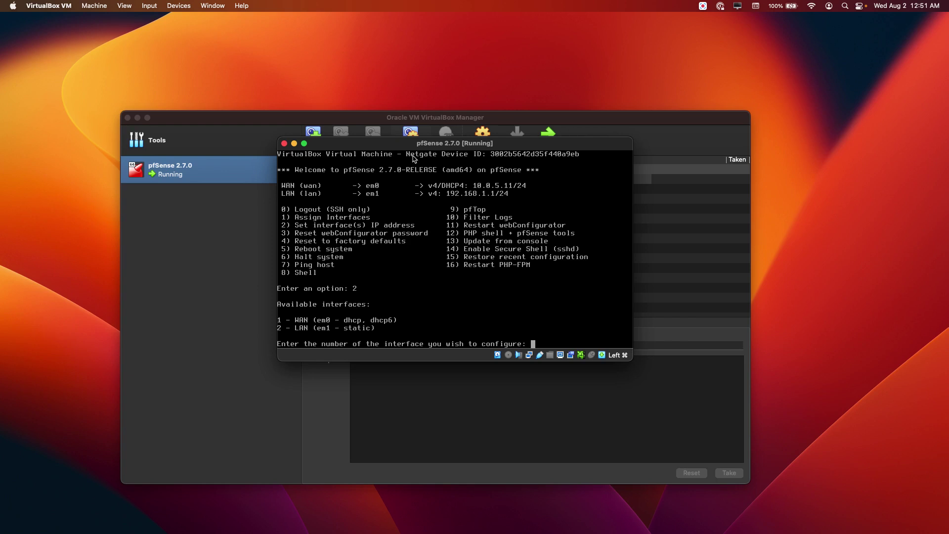
{"action": "type", "text": "1"}
{"action": "key", "text": "Return"}
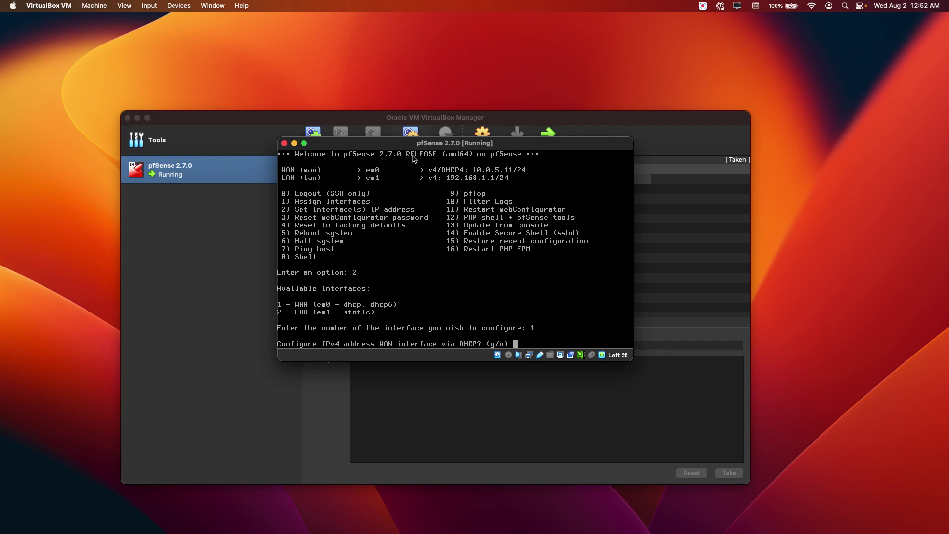
{"action": "type", "text": "n"}
{"action": "key", "text": "Return"}
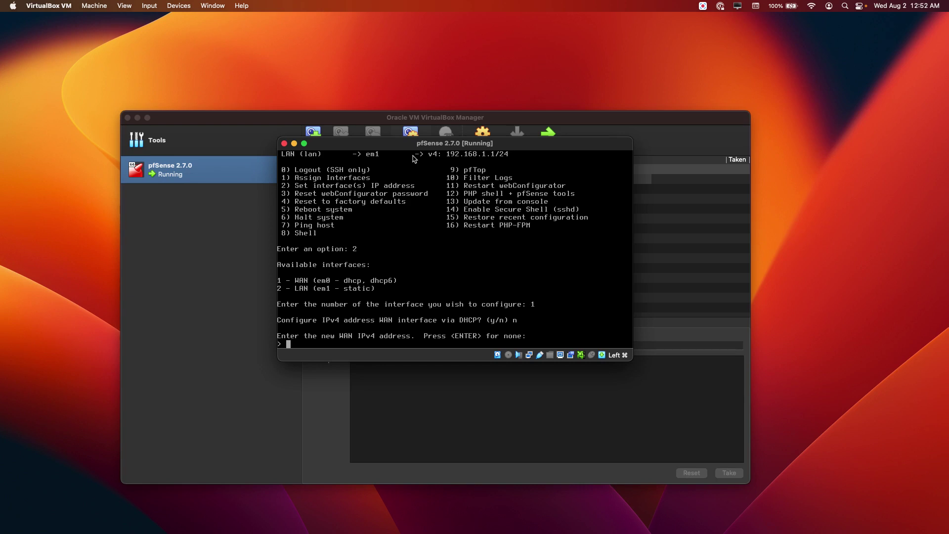
{"action": "type", "text": "10.0.5.5"}
{"action": "key", "text": "Return"}
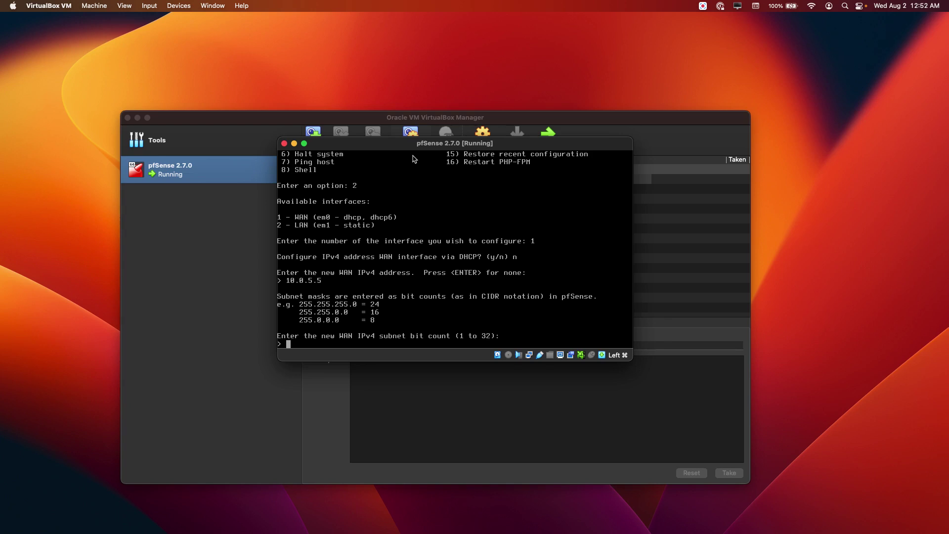
- Set the WAN IPv4 subnet bit count to 24 and use 10.0.5.1 as its upstream and default gateway
{"action": "type", "text": "24"}
{"action": "key", "text": "Return"}
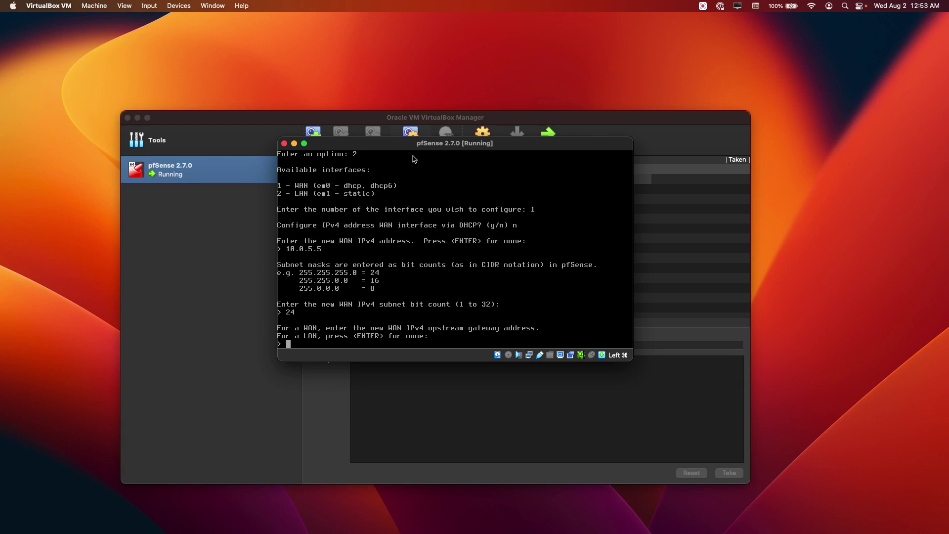
{"action": "type", "text": "10.0.5.1"}
{"action": "key", "text": "Return"}
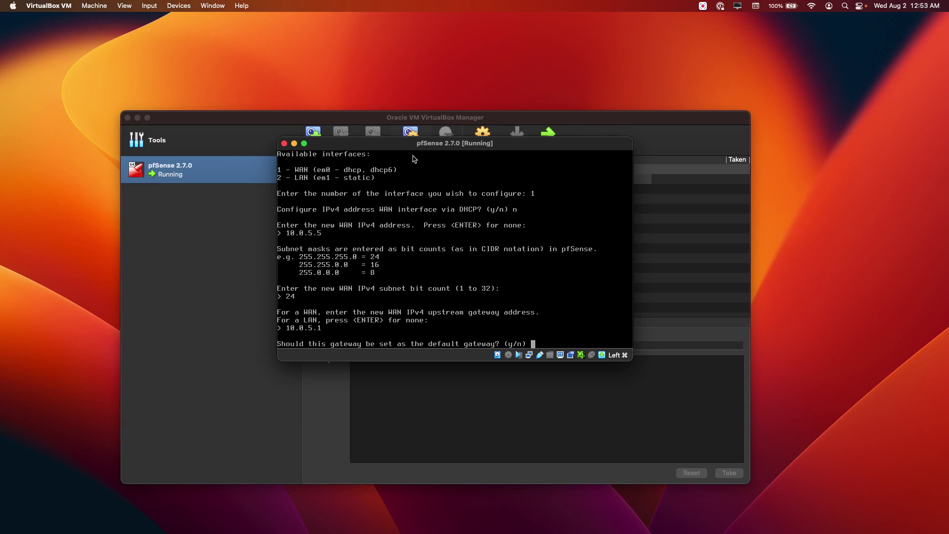
{"action": "type", "text": "y"}
{"action": "key", "text": "Return"}
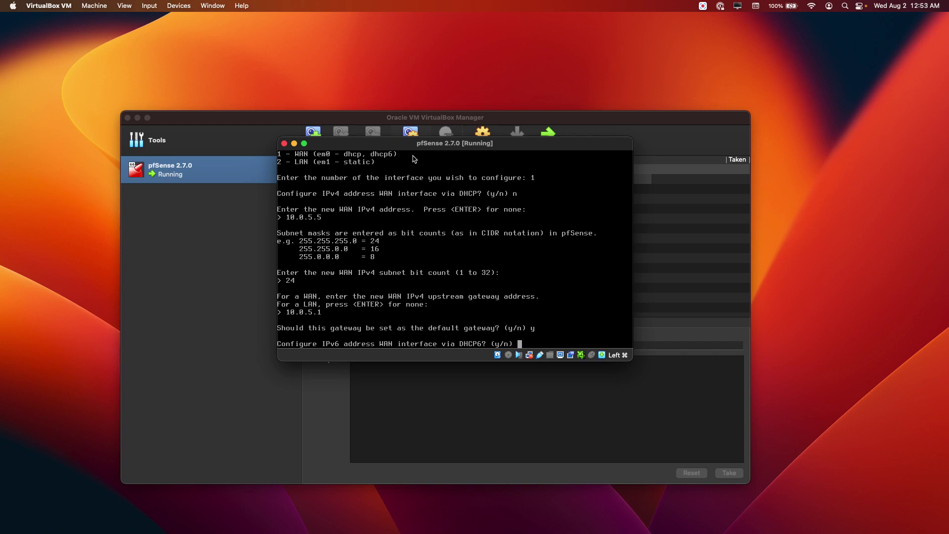
- Decline DHCP6, a WAN IPv6 address, the WAN DHCP server and reverting to HTTP, and finish the WAN setup back at the console menu
{"action": "type", "text": "n"}
{"action": "key", "text": "Return"}
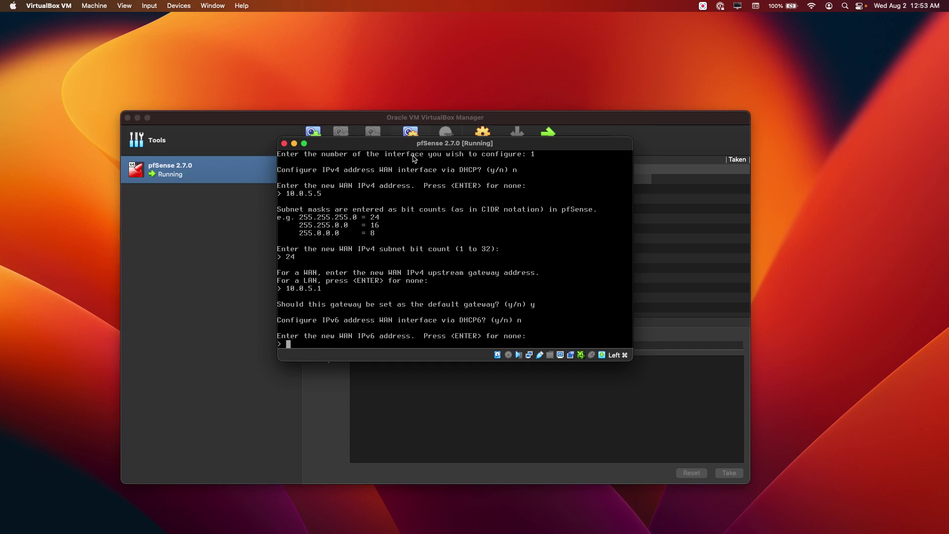
{"action": "key", "text": "Return"}
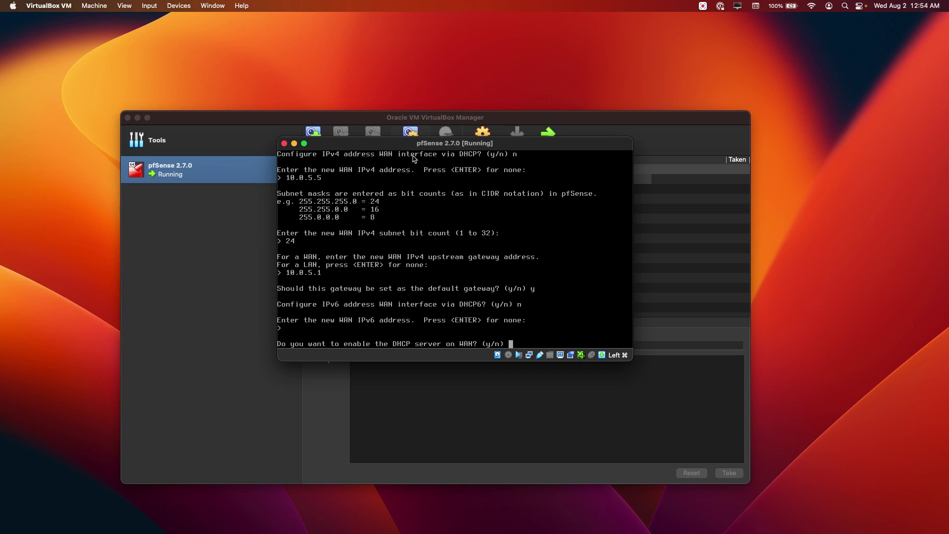
{"action": "type", "text": "n"}
{"action": "key", "text": "Return"}
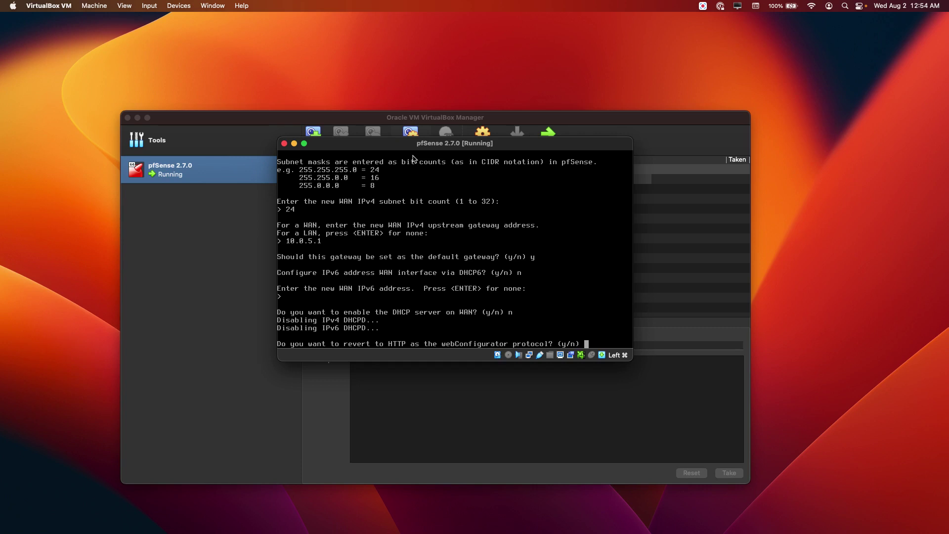
{"action": "type", "text": "n"}
{"action": "key", "text": "Return"}
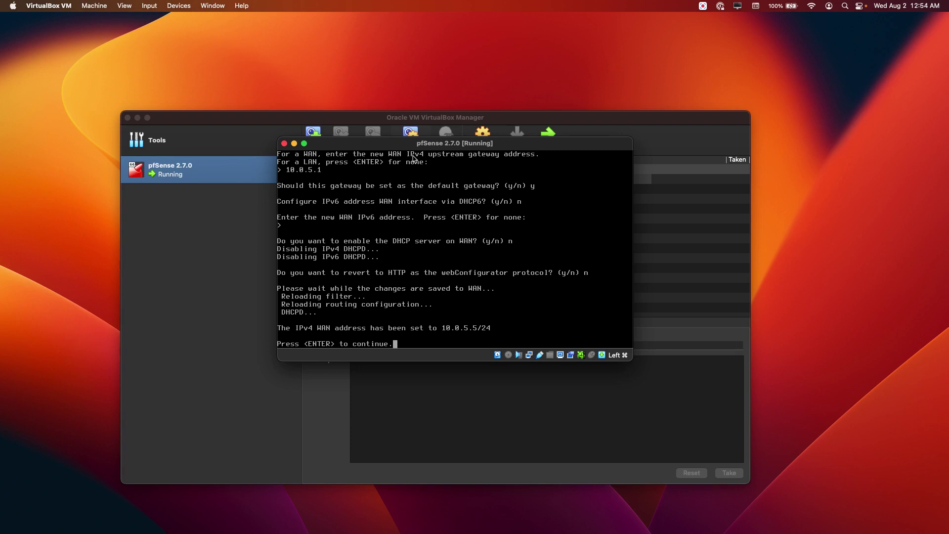
{"action": "key", "text": "Return"}
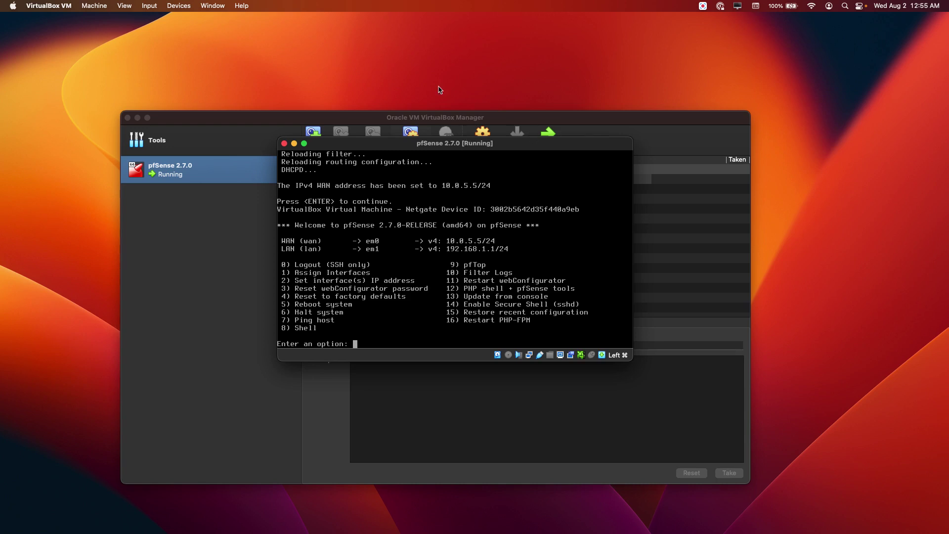
{"action": "left_click_drag", "start_coordinate": [513, 144], "coordinate": [515, 156]}
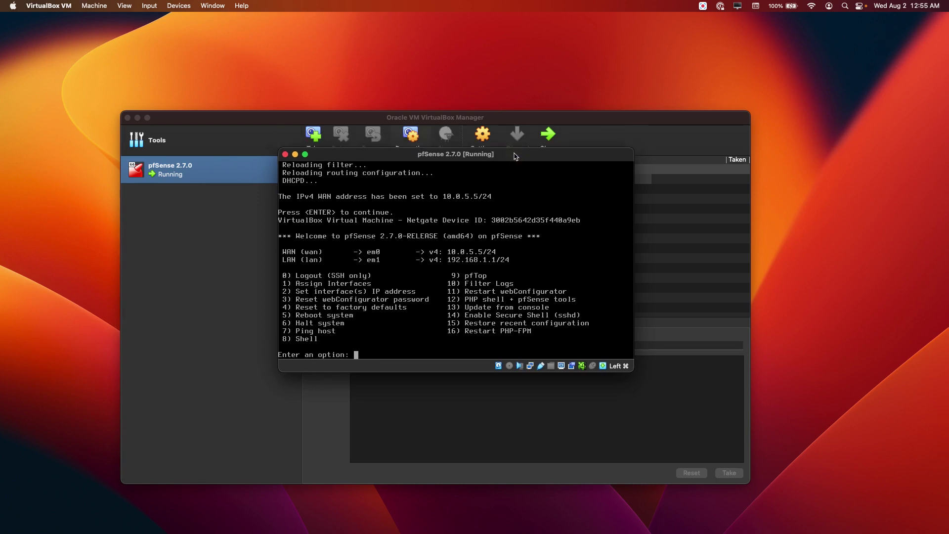